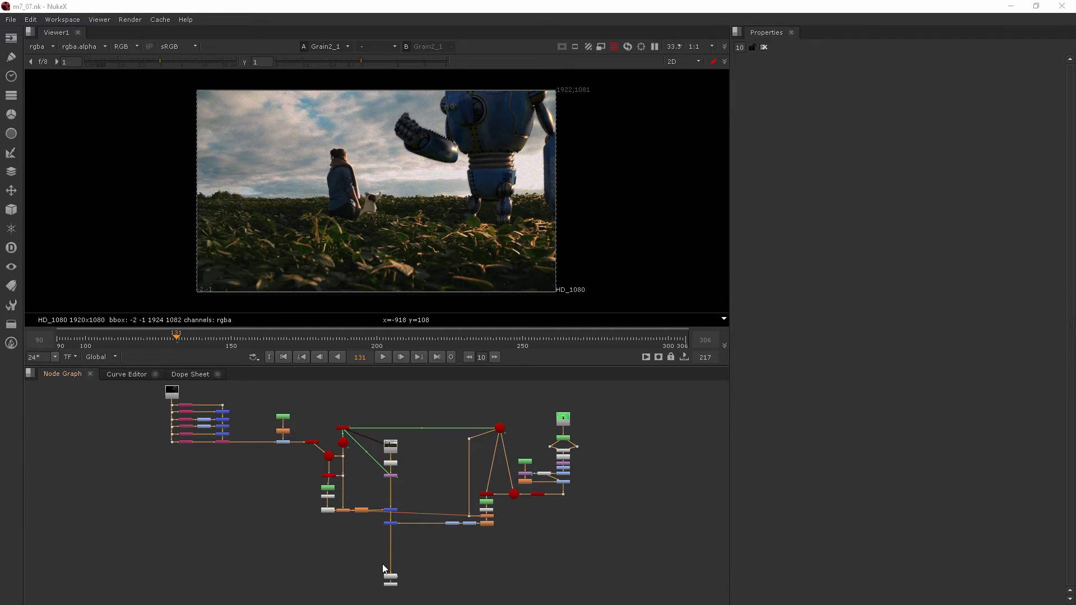
{"action": "scroll", "coordinate": [409, 573], "scroll_direction": "up", "scroll_amount": 3}
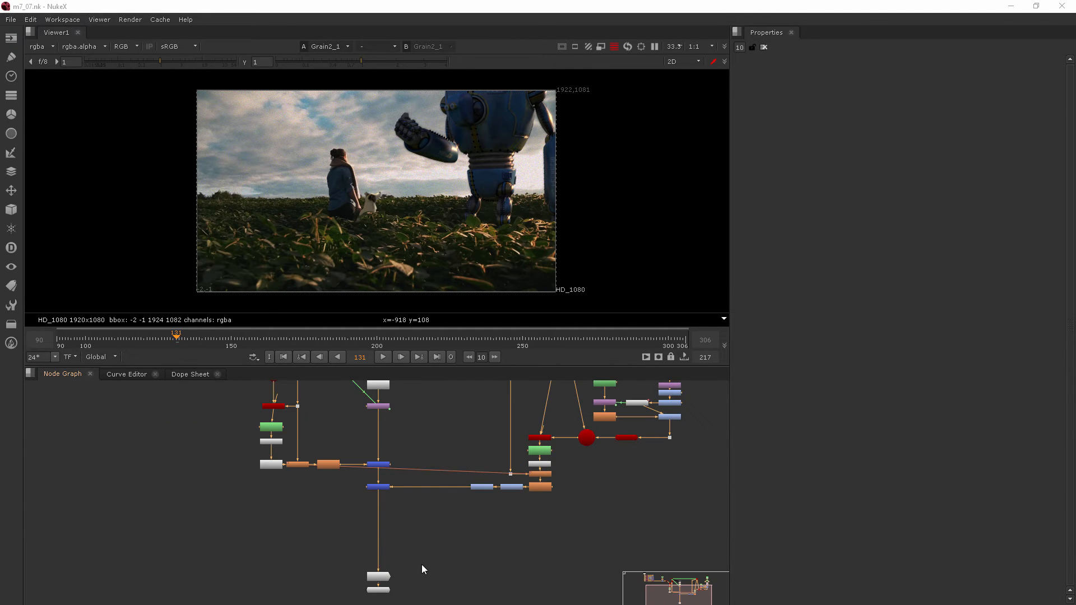
{"action": "scroll", "coordinate": [421, 569], "scroll_direction": "up", "scroll_amount": 2}
{"action": "scroll", "coordinate": [401, 558], "scroll_direction": "up", "scroll_amount": 2}
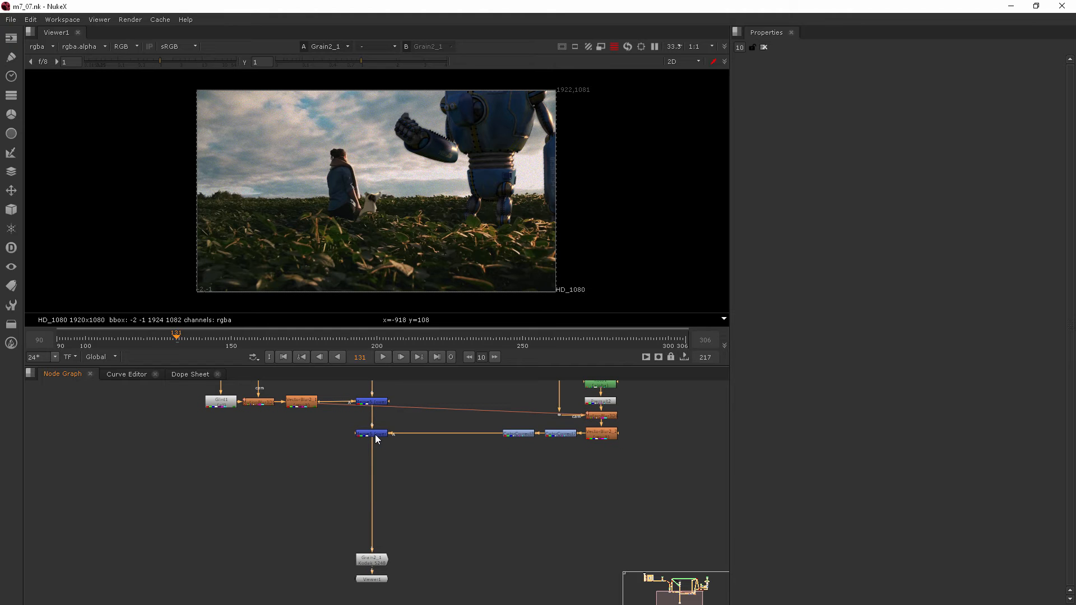
Create a GodRays1 node via the node search for "god".
{"action": "key", "text": "Tab"}
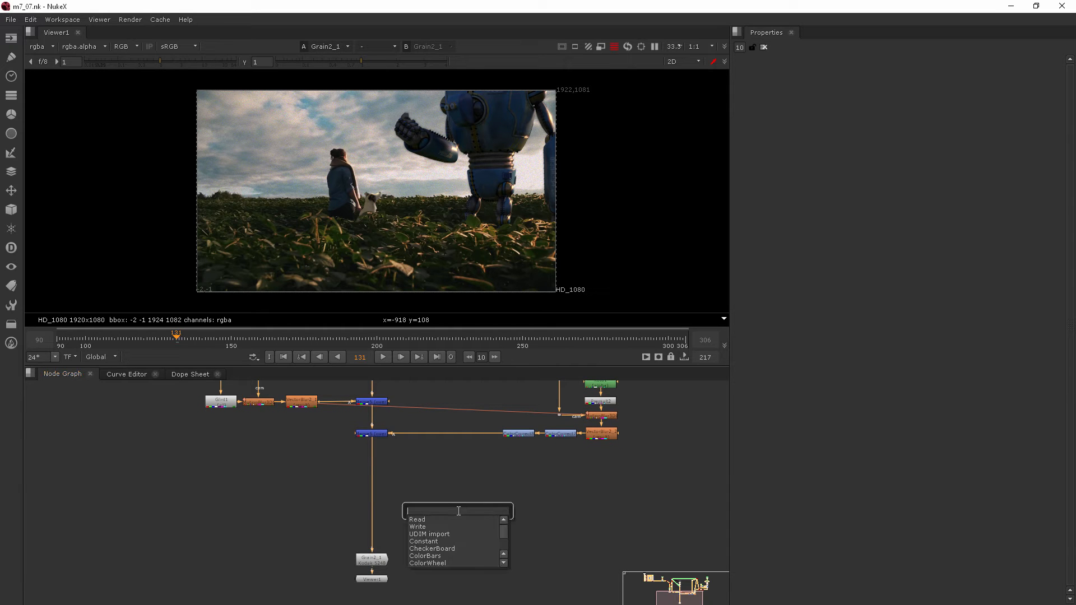
{"action": "type", "text": "god"}
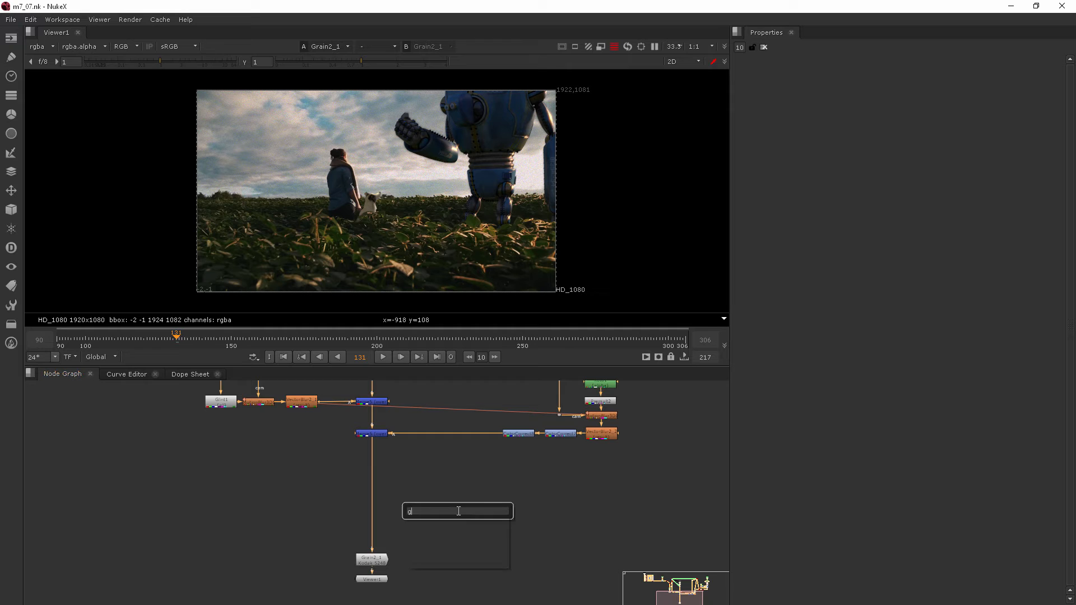
{"action": "left_click", "coordinate": [436, 520]}
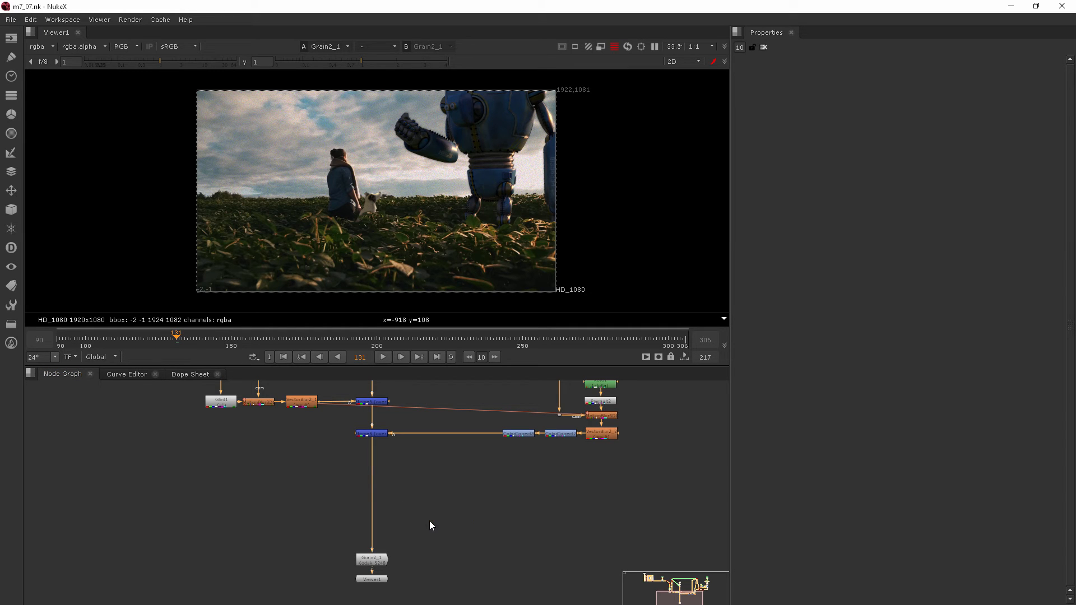
Insert GodRays1 between the Merge and Grain2_1, raise its scale and shift its centre top-right.
{"action": "left_click_drag", "start_coordinate": [461, 513], "coordinate": [376, 488]}
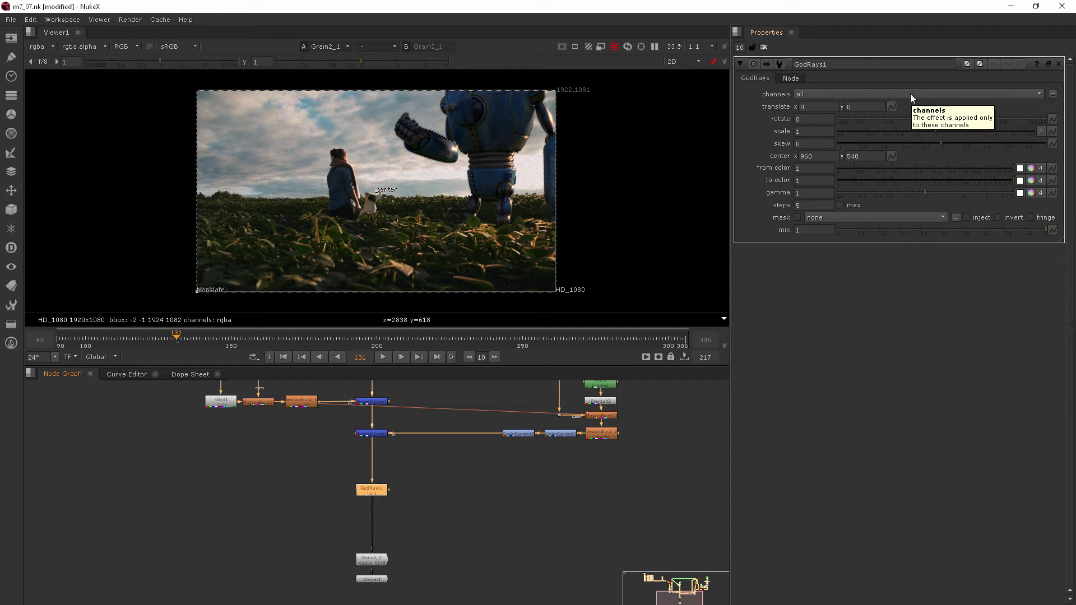
{"action": "left_click", "coordinate": [949, 133]}
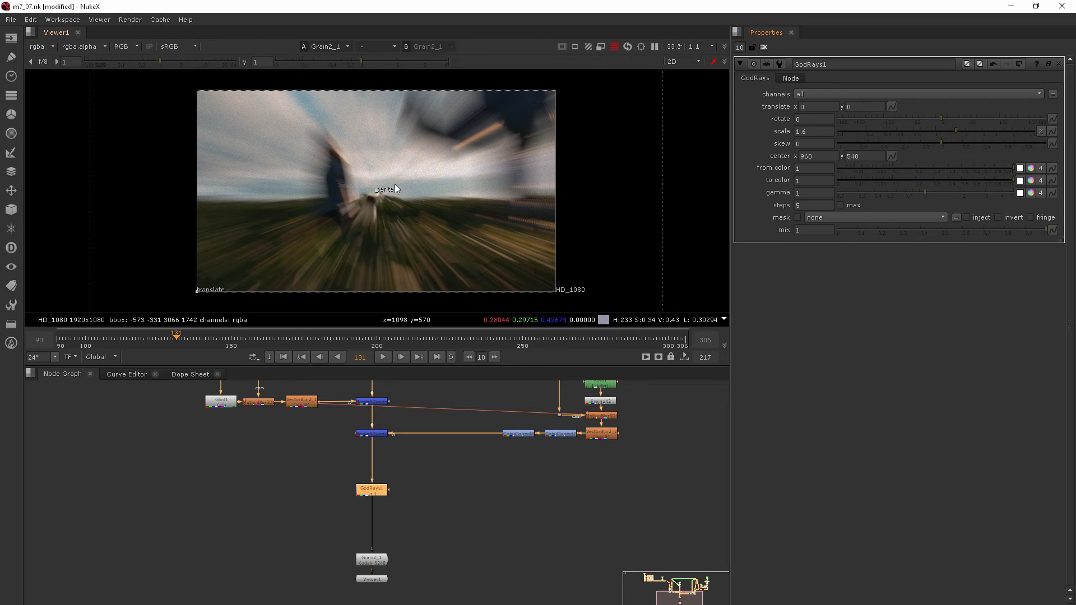
{"action": "left_click_drag", "start_coordinate": [377, 191], "coordinate": [548, 100]}
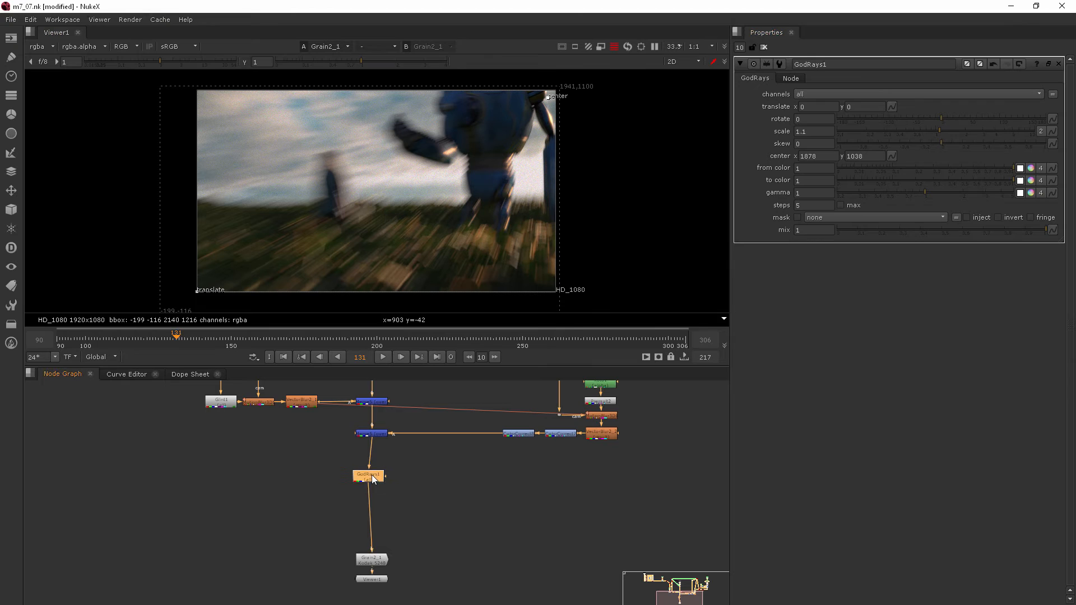
{"action": "left_click_drag", "start_coordinate": [375, 490], "coordinate": [376, 477]}
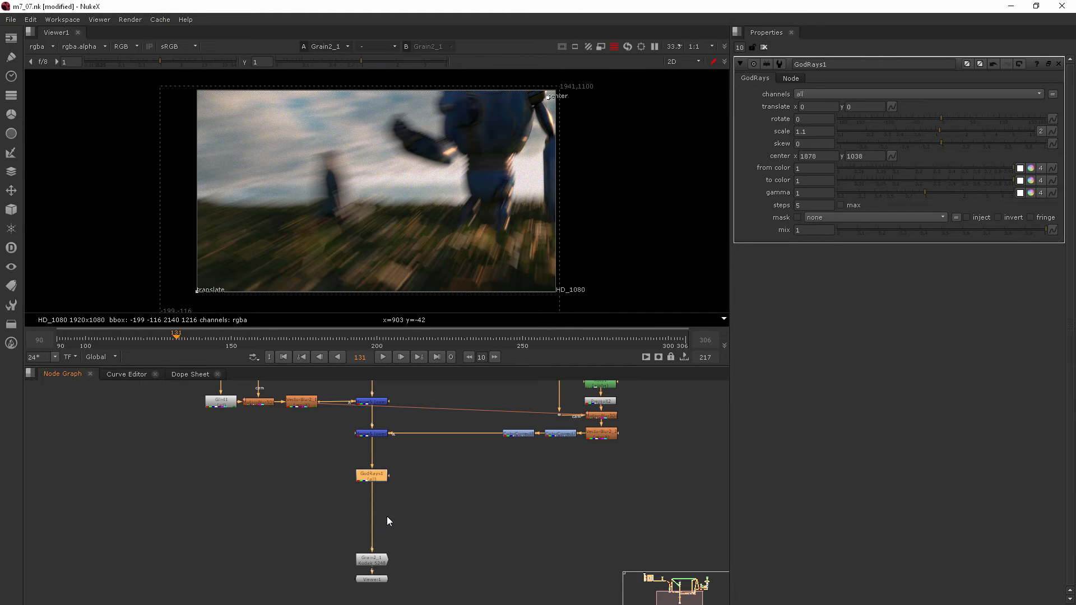
Pull GodRays1 off the pipe and create Merge7 on the pipe below it, with GodRays1 as input A.
{"action": "mouse_move", "coordinate": [374, 477]}
{"action": "left_mouse_down"}
{"action": "mouse_move", "coordinate": [308, 450]}
{"action": "mouse_move", "coordinate": [376, 437]}
{"action": "left_mouse_up"}
{"action": "left_click_drag", "start_coordinate": [301, 453], "coordinate": [301, 437]}
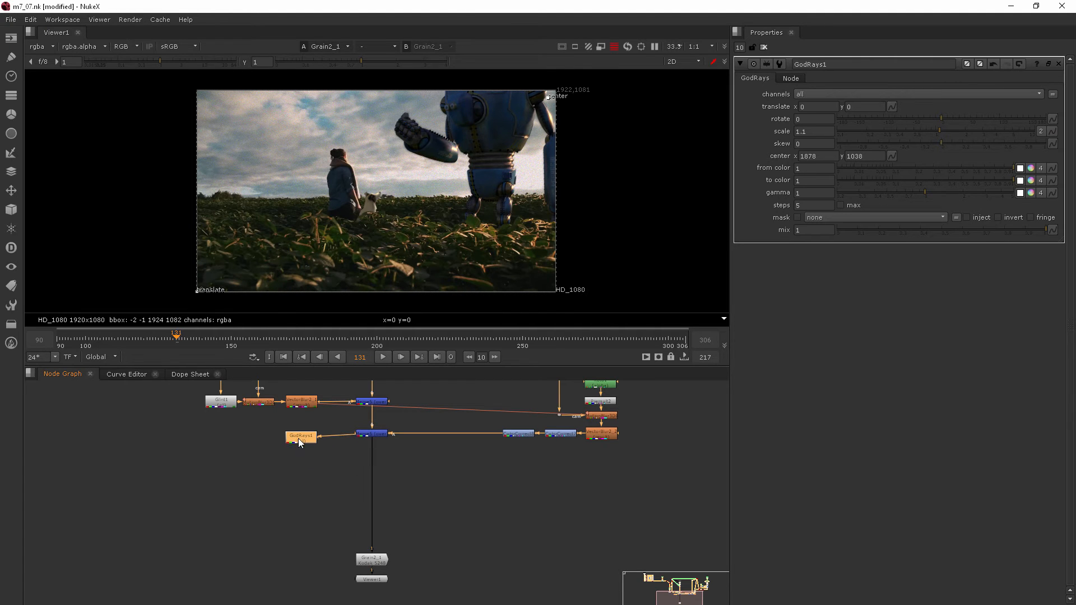
{"action": "left_click", "coordinate": [305, 470]}
{"action": "key", "text": "Tab"}
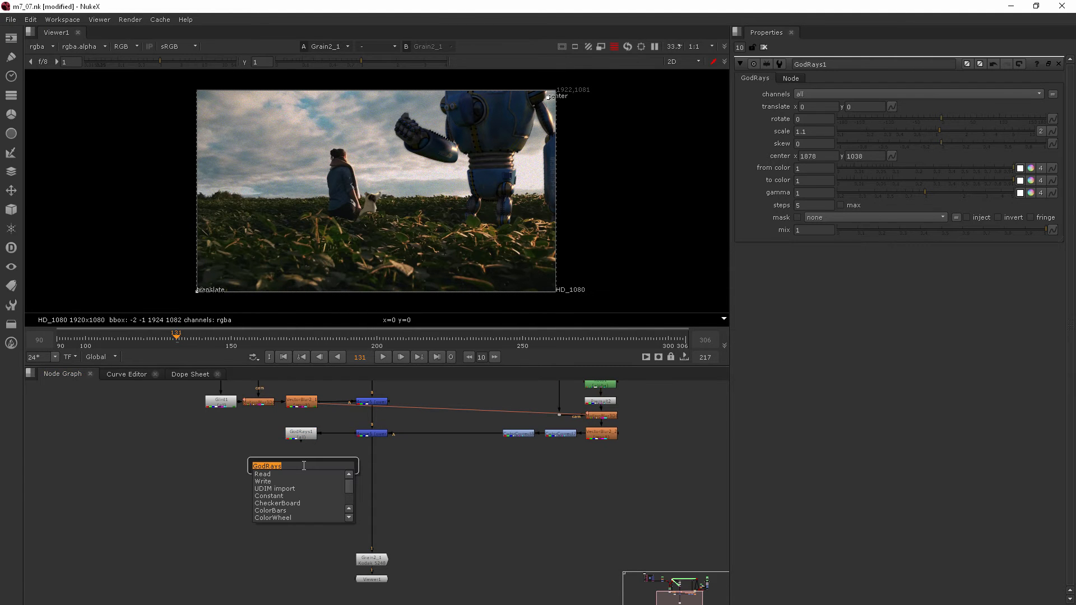
{"action": "type", "text": "mer"}
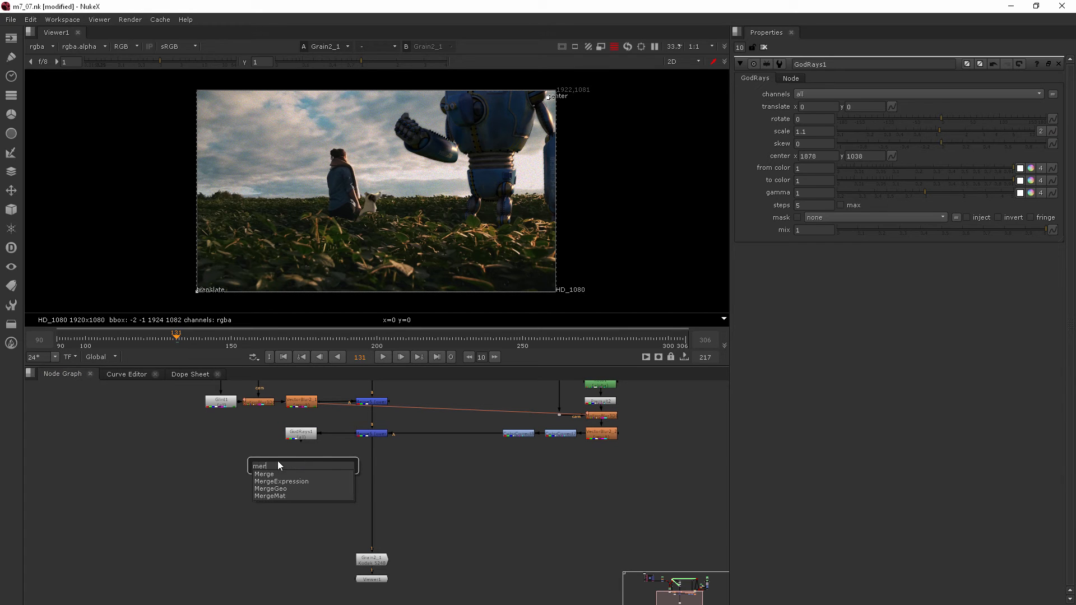
{"action": "key", "text": "Return"}
{"action": "mouse_move", "coordinate": [296, 465]}
{"action": "left_mouse_down"}
{"action": "mouse_move", "coordinate": [372, 486]}
{"action": "mouse_move", "coordinate": [303, 437]}
{"action": "left_mouse_up"}
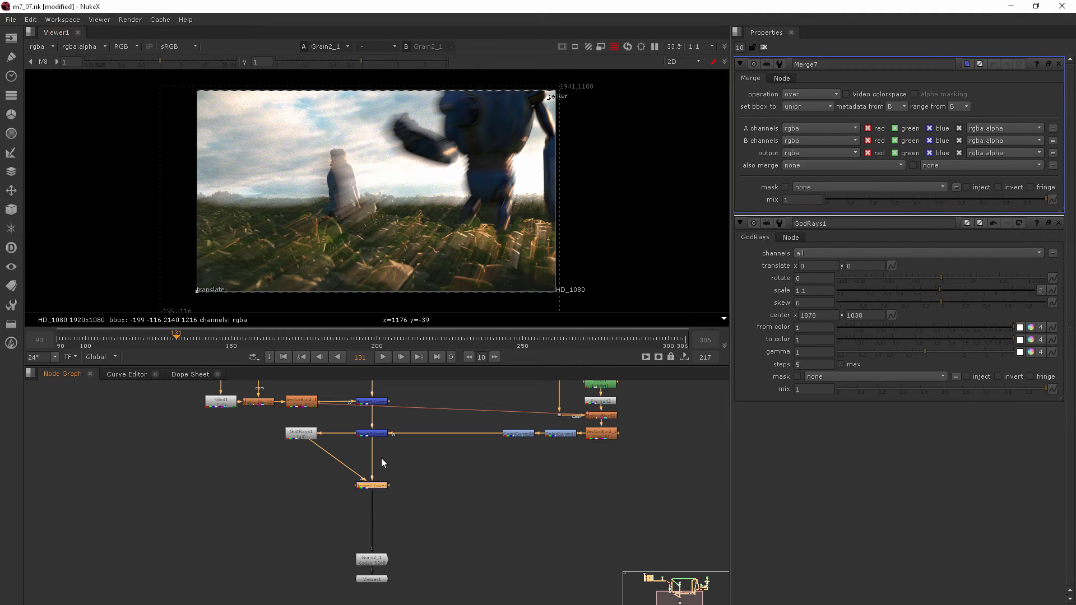
Connect Viewer1 to Grain2_1's output and park it directly below Grain2_1.
{"action": "left_click", "coordinate": [372, 485]}
{"action": "mouse_move", "coordinate": [373, 580]}
{"action": "left_mouse_down"}
{"action": "mouse_move", "coordinate": [439, 573]}
{"action": "mouse_move", "coordinate": [380, 488]}
{"action": "mouse_move", "coordinate": [387, 437]}
{"action": "mouse_move", "coordinate": [383, 488]}
{"action": "left_mouse_up"}
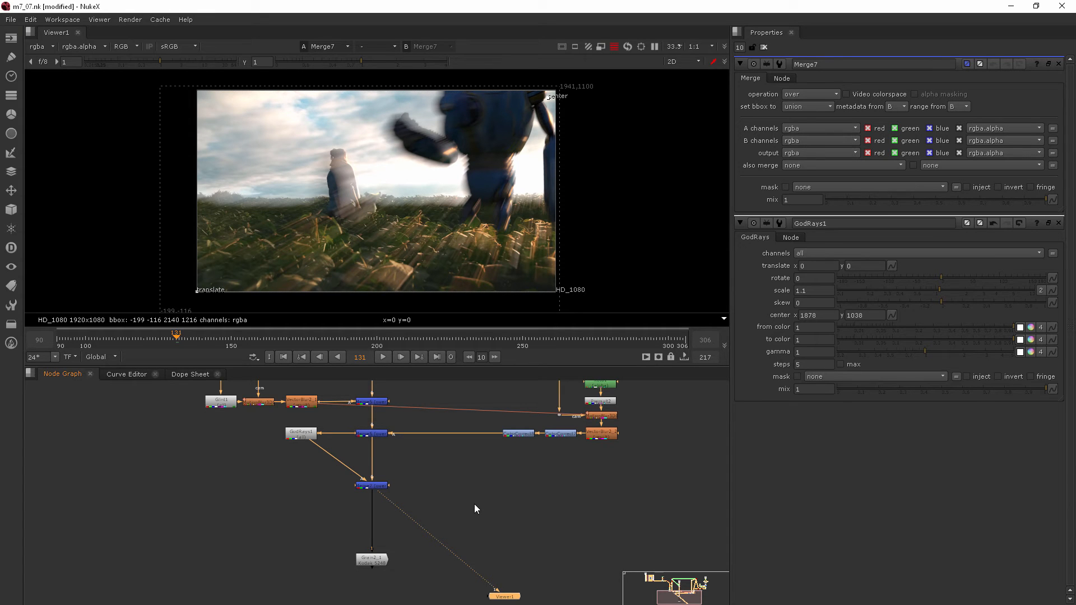
{"action": "left_click_drag", "start_coordinate": [390, 496], "coordinate": [376, 562]}
{"action": "left_click_drag", "start_coordinate": [499, 597], "coordinate": [369, 592]}
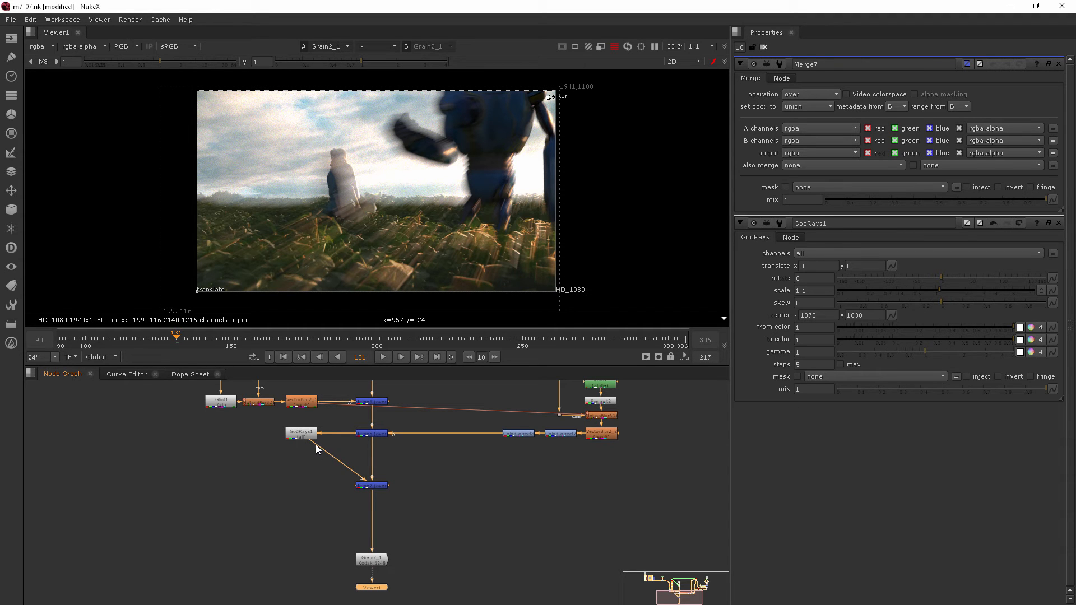
Disconnect GodRays1 from Merge7 and the Merge, then create a Keyer1 node.
{"action": "mouse_move", "coordinate": [317, 447]}
{"action": "left_mouse_down"}
{"action": "mouse_move", "coordinate": [339, 466]}
{"action": "mouse_move", "coordinate": [264, 461]}
{"action": "mouse_move", "coordinate": [362, 434]}
{"action": "left_mouse_up"}
{"action": "left_click_drag", "start_coordinate": [265, 464], "coordinate": [342, 448]}
{"action": "key", "text": "Tab"}
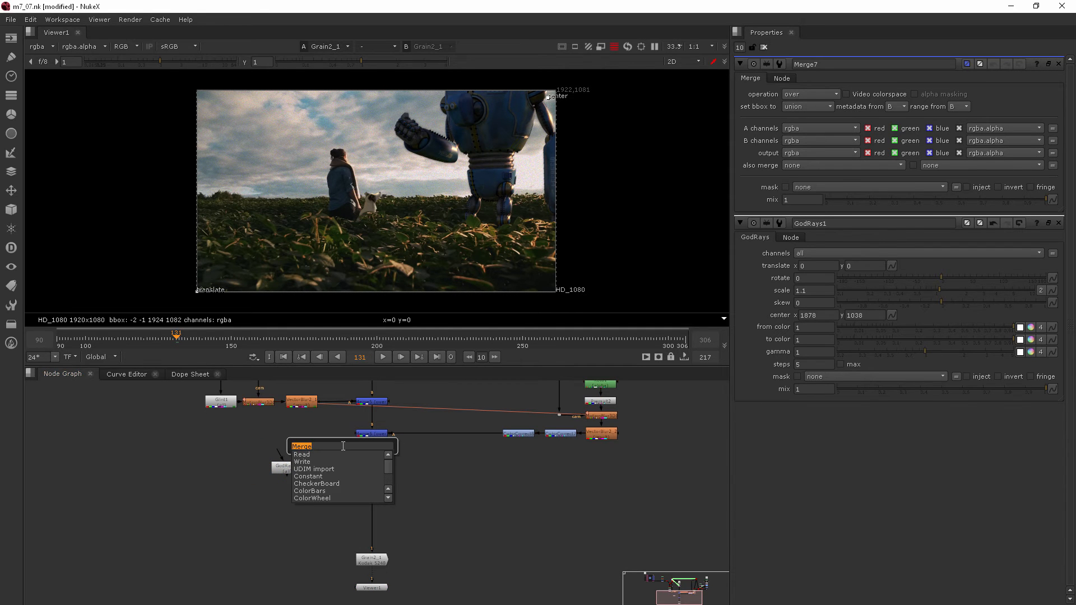
{"action": "type", "text": "key"}
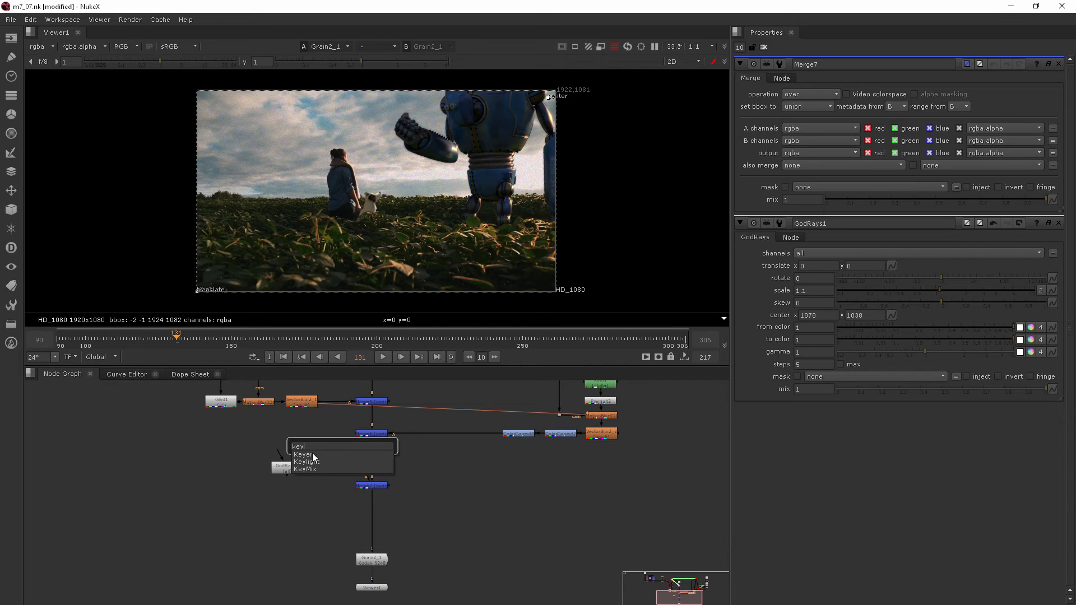
{"action": "key", "text": "Return"}
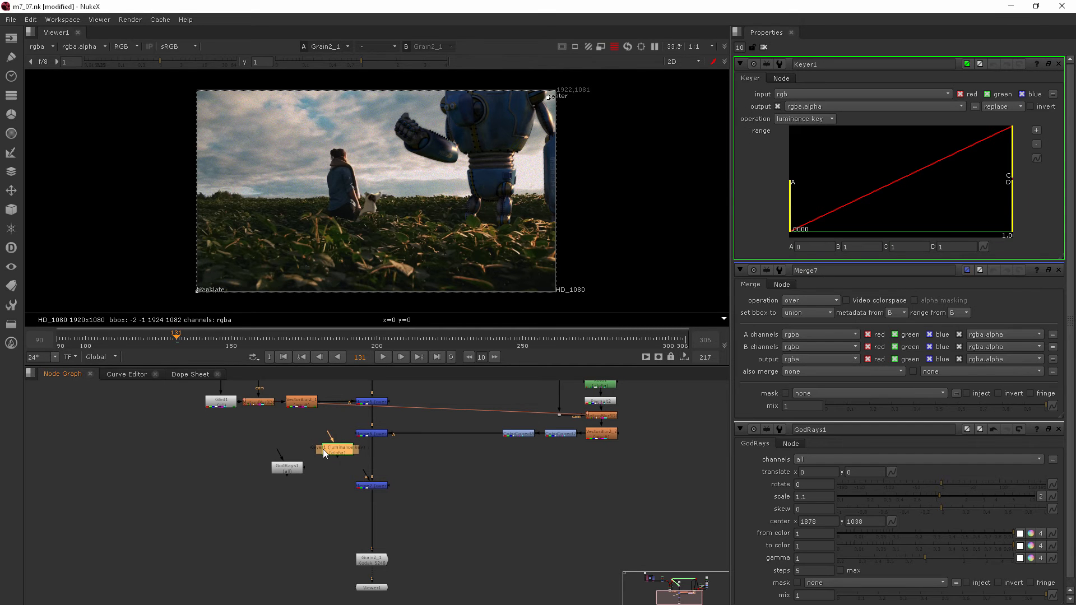
{"action": "scroll", "coordinate": [538, 437], "scroll_direction": "up", "scroll_amount": 3}
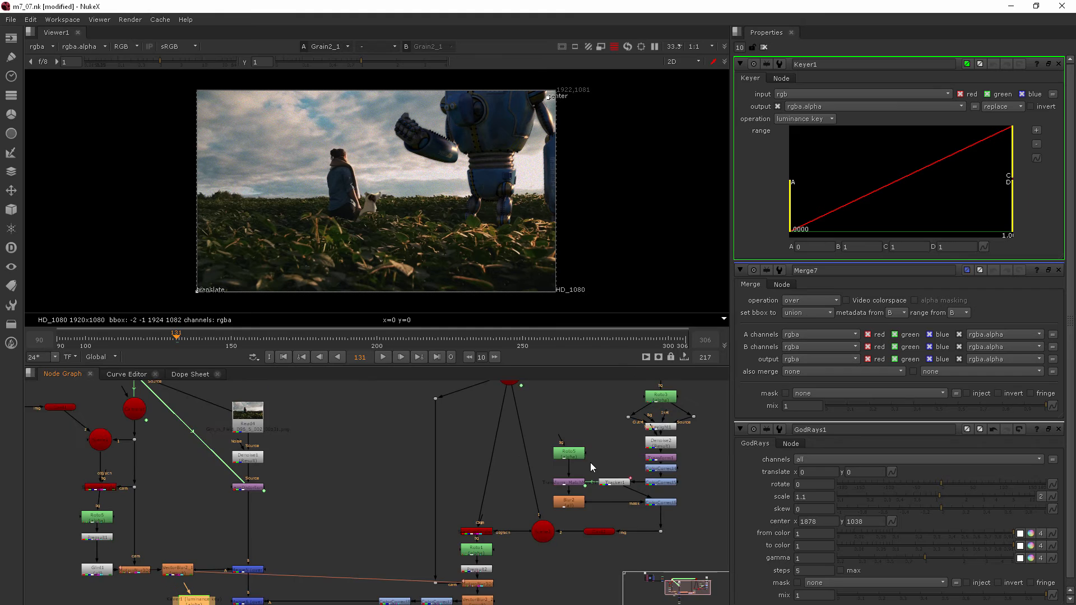
{"action": "scroll", "coordinate": [471, 572], "scroll_direction": "up", "scroll_amount": 3}
{"action": "scroll", "coordinate": [455, 471], "scroll_direction": "up", "scroll_amount": 4}
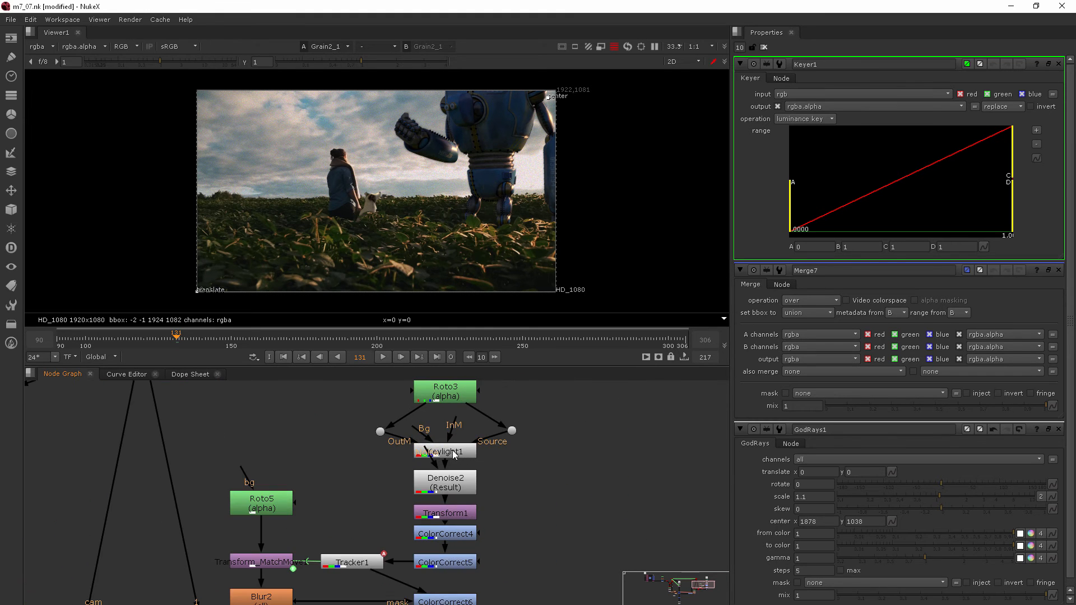
{"action": "scroll", "coordinate": [455, 454], "scroll_direction": "down", "scroll_amount": 3}
Pan to the Merge5/Merge6/Merge7 branch and keep Keyer1's operation as luminance key.
{"action": "left_click_drag", "start_coordinate": [323, 468], "coordinate": [433, 415]}
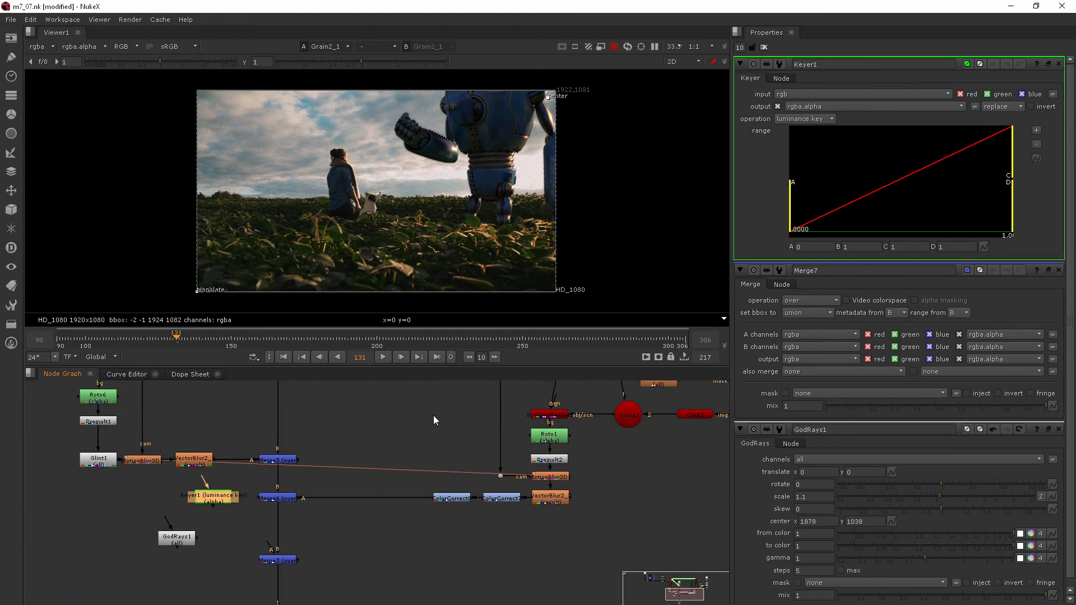
{"action": "scroll", "coordinate": [208, 471], "scroll_direction": "up", "scroll_amount": 1}
{"action": "scroll", "coordinate": [211, 468], "scroll_direction": "up", "scroll_amount": 1}
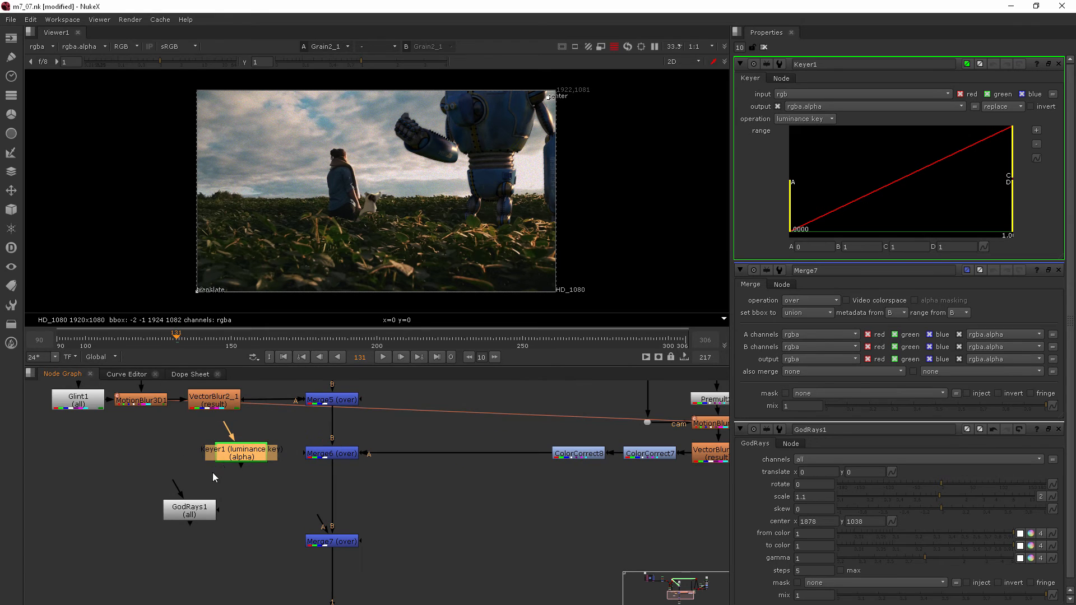
{"action": "left_click", "coordinate": [805, 119]}
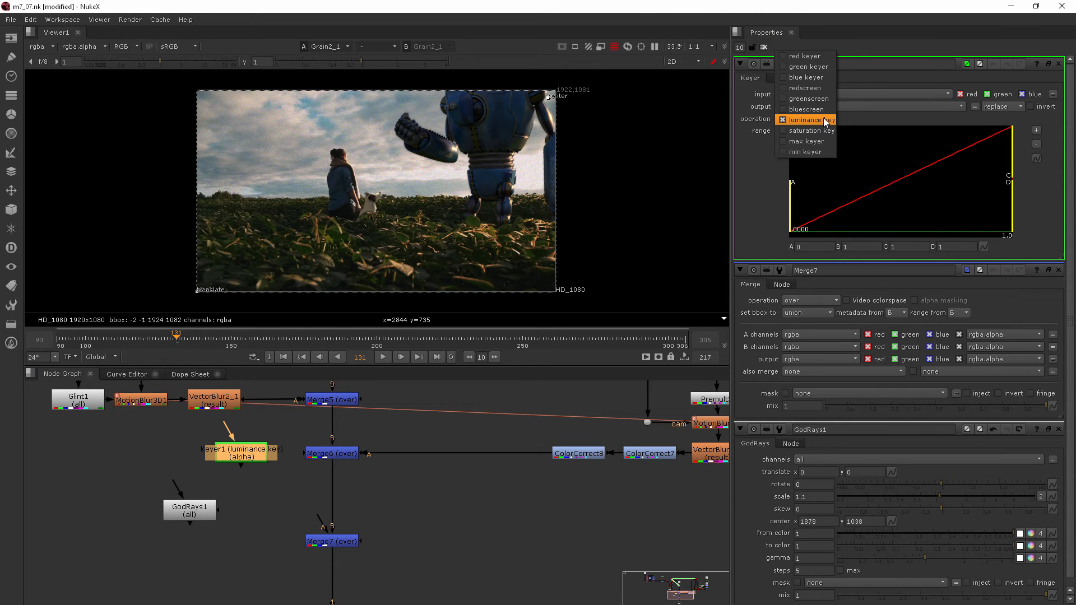
{"action": "left_click", "coordinate": [828, 120]}
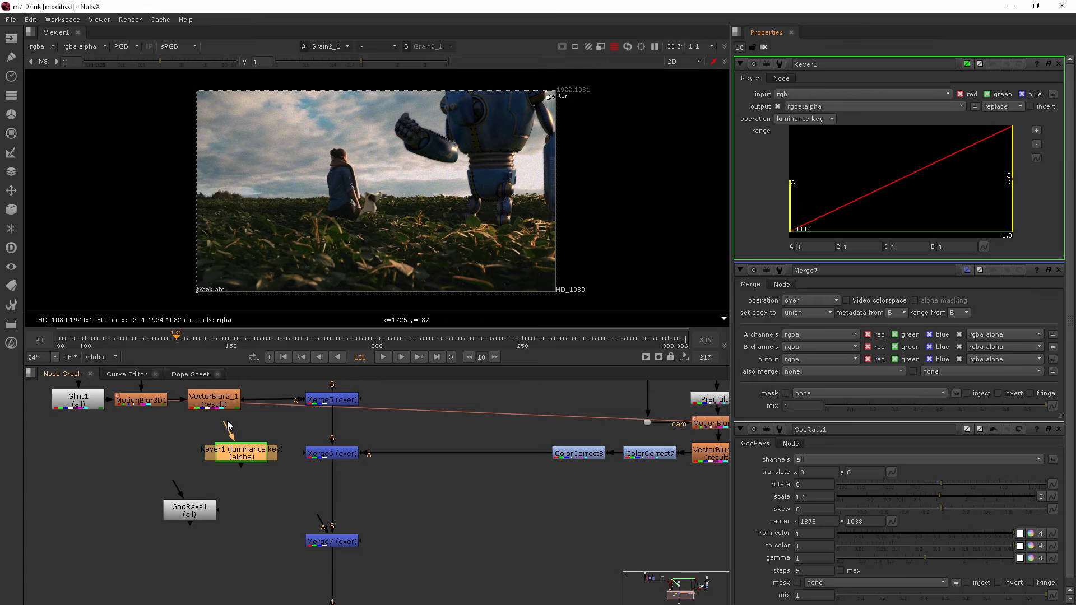
Select Keyer1 and show its output in the viewer.
{"action": "left_click", "coordinate": [240, 453]}
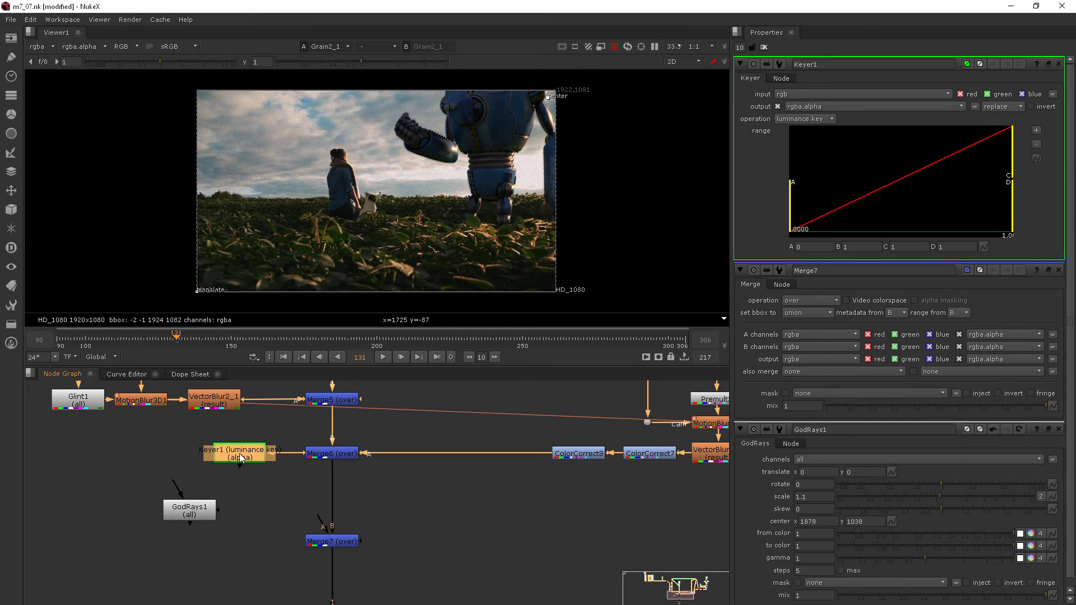
{"action": "left_click_drag", "start_coordinate": [239, 452], "coordinate": [228, 452]}
{"action": "key", "text": "1"}
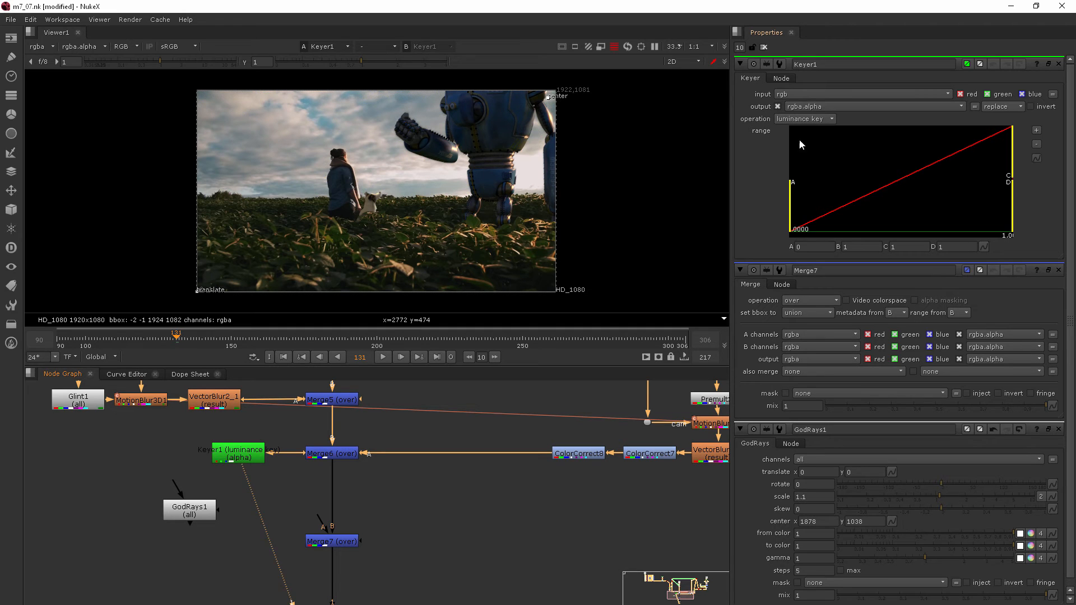
{"action": "left_click", "coordinate": [789, 195]}
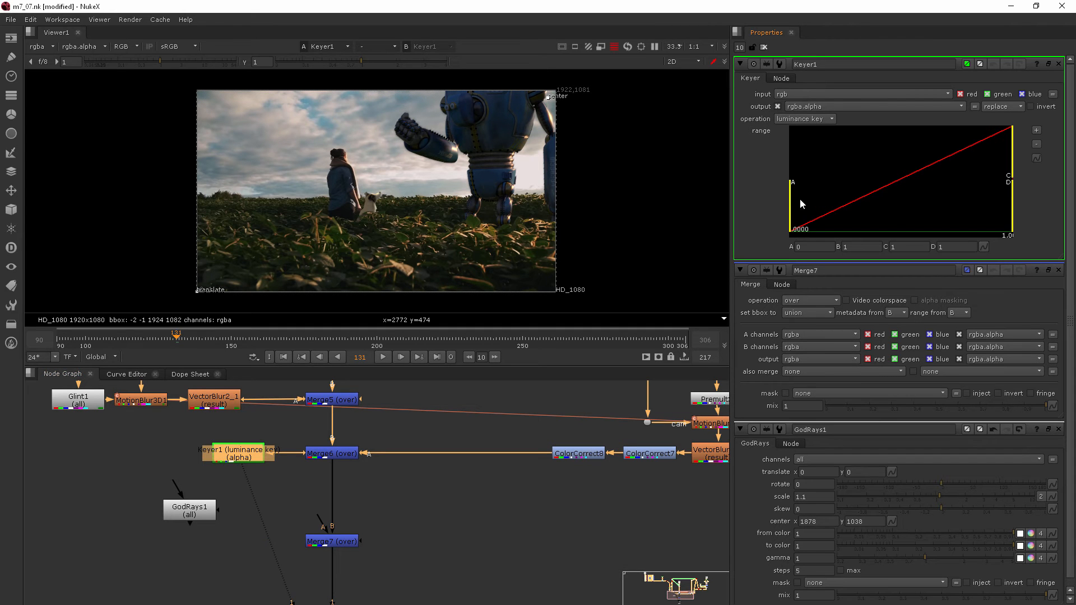
Try the key's lower threshold at about 0.17 and 0.25, then return it to zero.
{"action": "left_click_drag", "start_coordinate": [792, 205], "coordinate": [885, 203]}
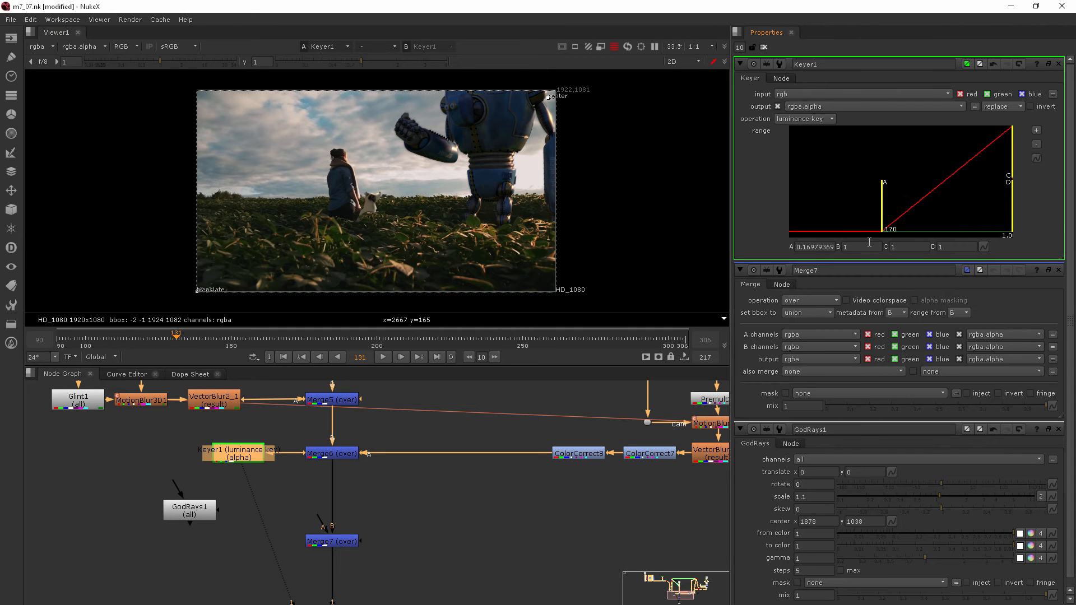
{"action": "left_click_drag", "start_coordinate": [885, 203], "coordinate": [976, 204]}
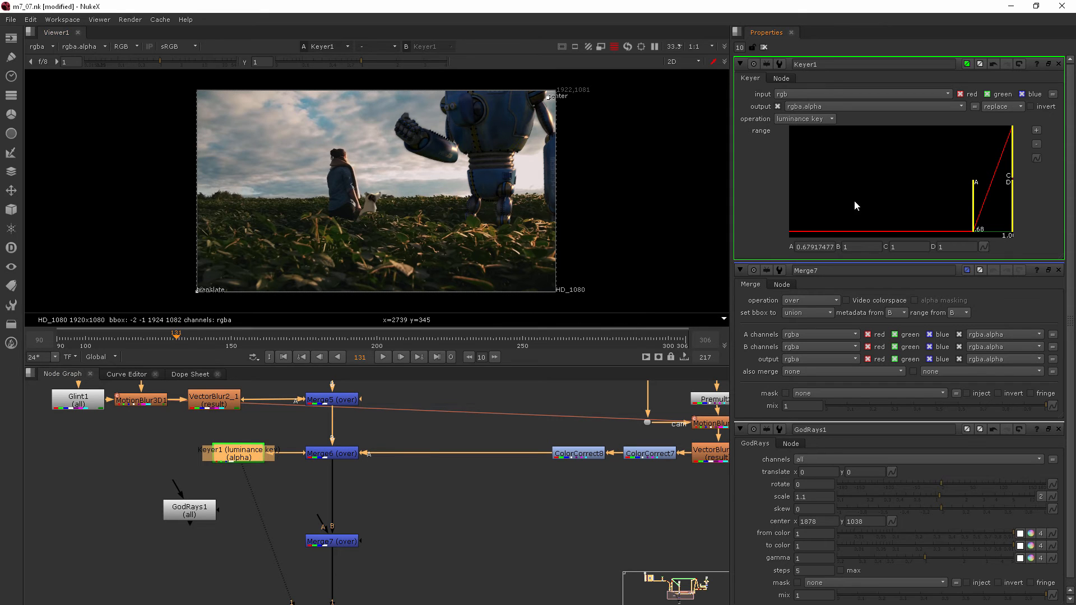
{"action": "left_click_drag", "start_coordinate": [972, 202], "coordinate": [790, 206]}
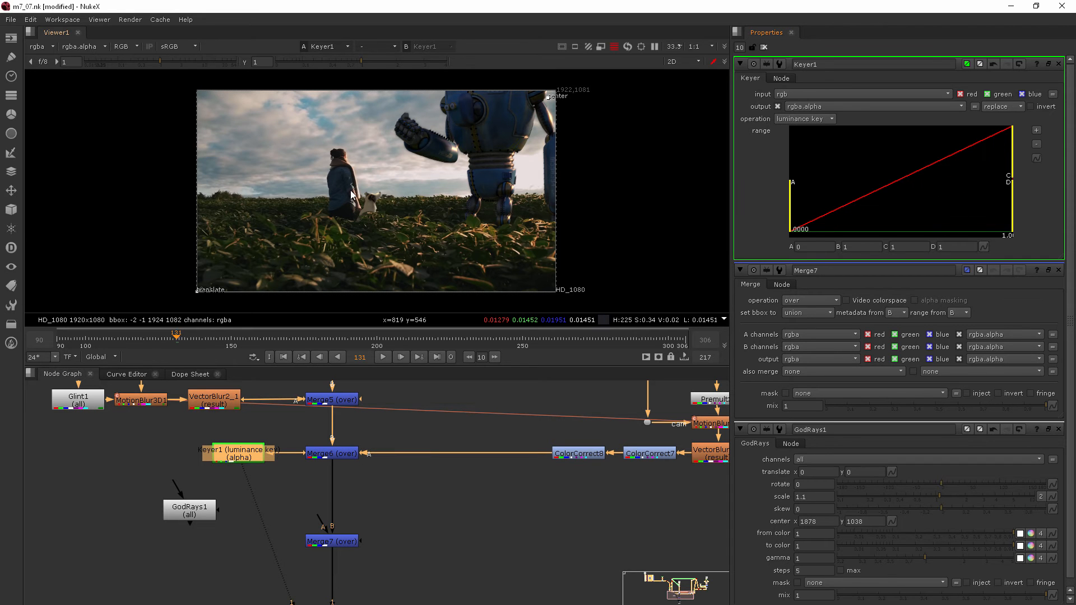
Viewing alpha, raise Keyer1's lower threshold to about 0.76 to keep only bright highlights, and feed GodRays1 from Keyer1.
{"action": "key", "text": "a"}
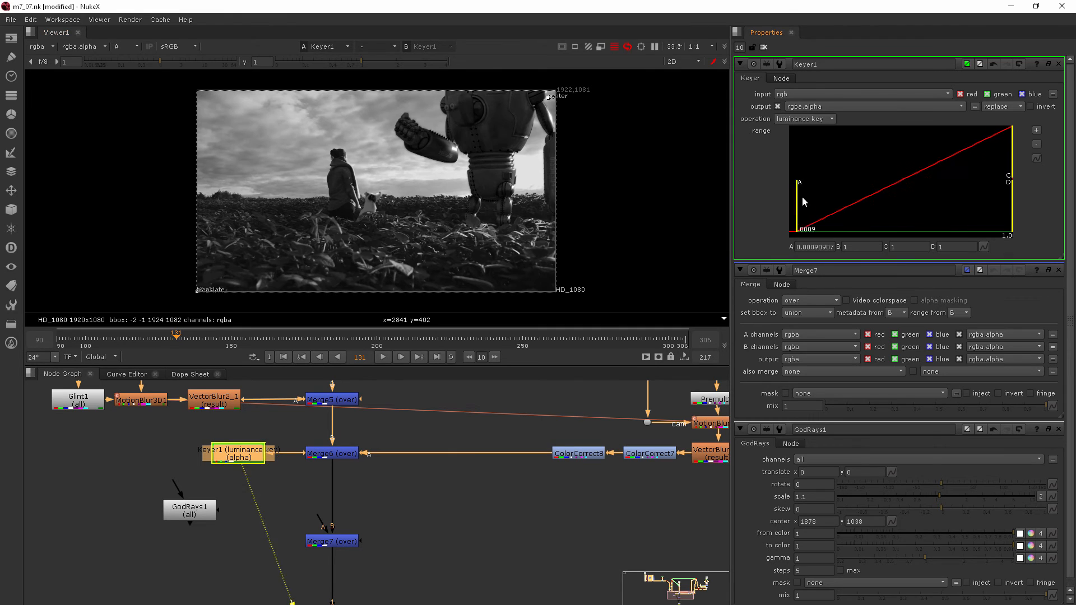
{"action": "left_click_drag", "start_coordinate": [792, 206], "coordinate": [960, 203]}
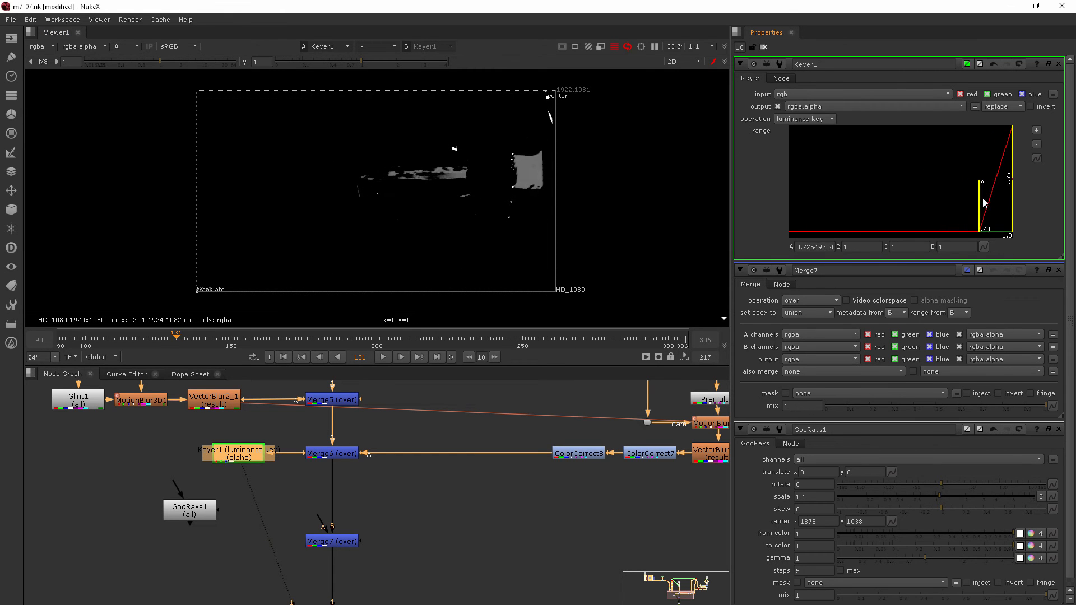
{"action": "mouse_move", "coordinate": [983, 185]}
{"action": "left_mouse_down"}
{"action": "mouse_move", "coordinate": [1013, 185]}
{"action": "mouse_move", "coordinate": [1019, 206]}
{"action": "left_mouse_up"}
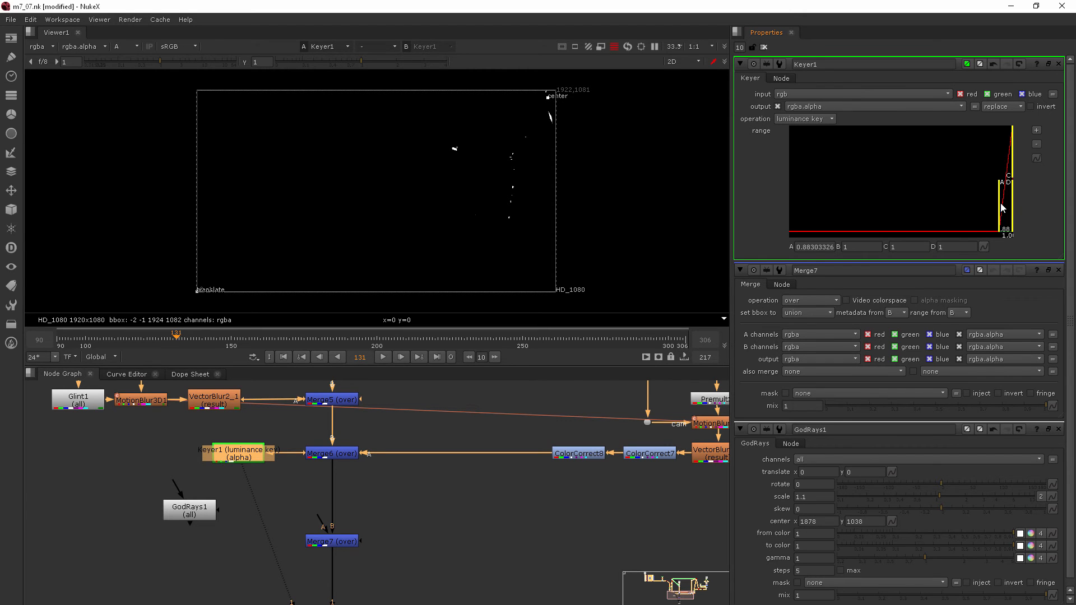
{"action": "left_click_drag", "start_coordinate": [1011, 207], "coordinate": [987, 209]}
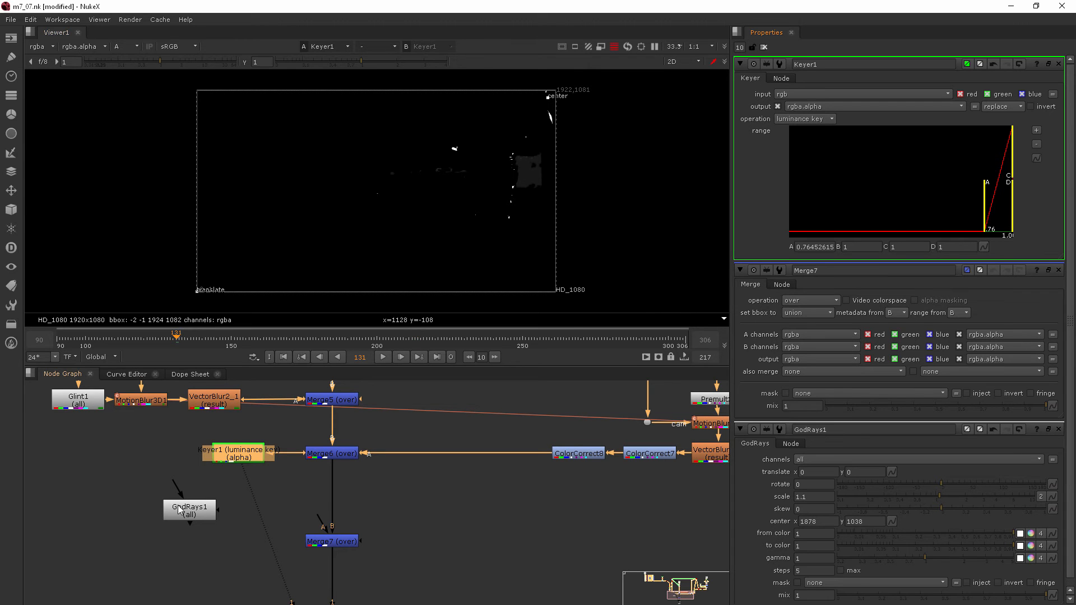
{"action": "mouse_move", "coordinate": [181, 512]}
{"action": "left_mouse_down"}
{"action": "mouse_move", "coordinate": [240, 488]}
{"action": "mouse_move", "coordinate": [240, 544]}
{"action": "left_mouse_up"}
Plug GodRays1 into Merge7's A input and view the merged colour result.
{"action": "key", "text": "1"}
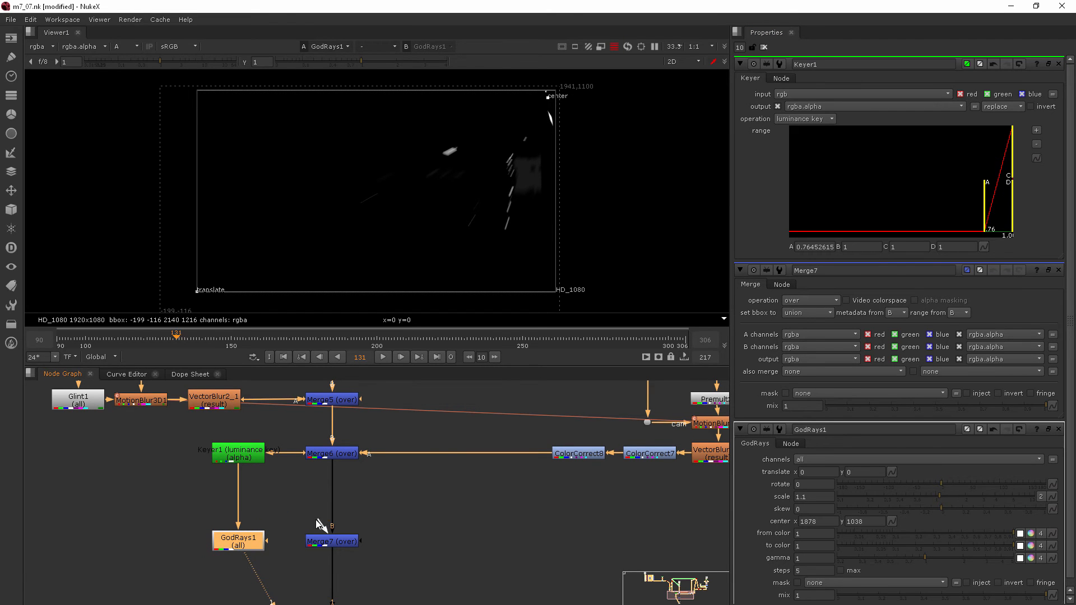
{"action": "left_click_drag", "start_coordinate": [324, 523], "coordinate": [253, 542]}
{"action": "left_click", "coordinate": [326, 545]}
{"action": "key", "text": "1"}
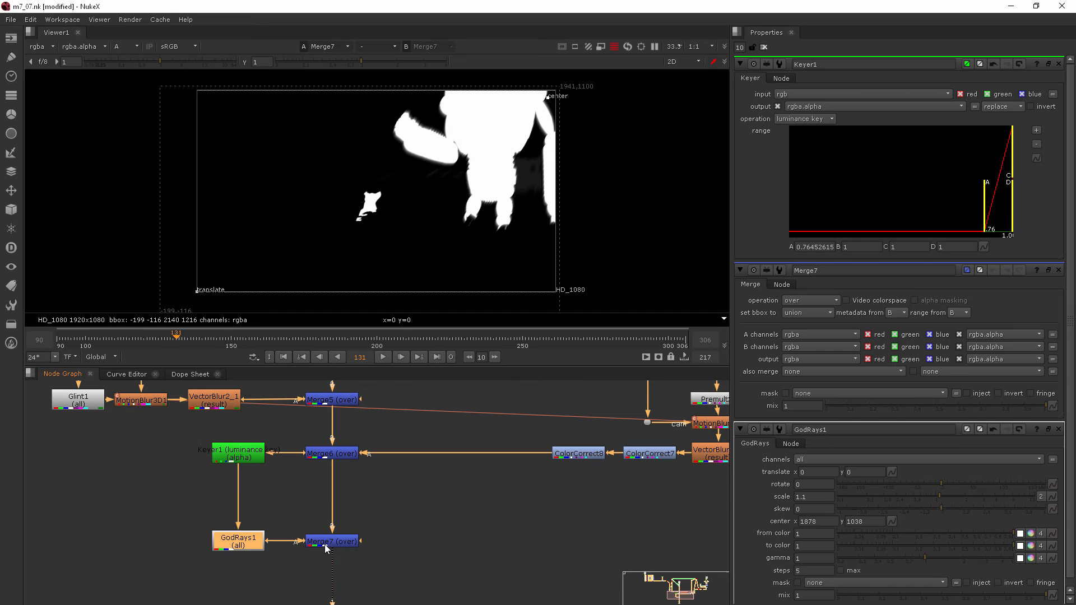
{"action": "key", "text": "a"}
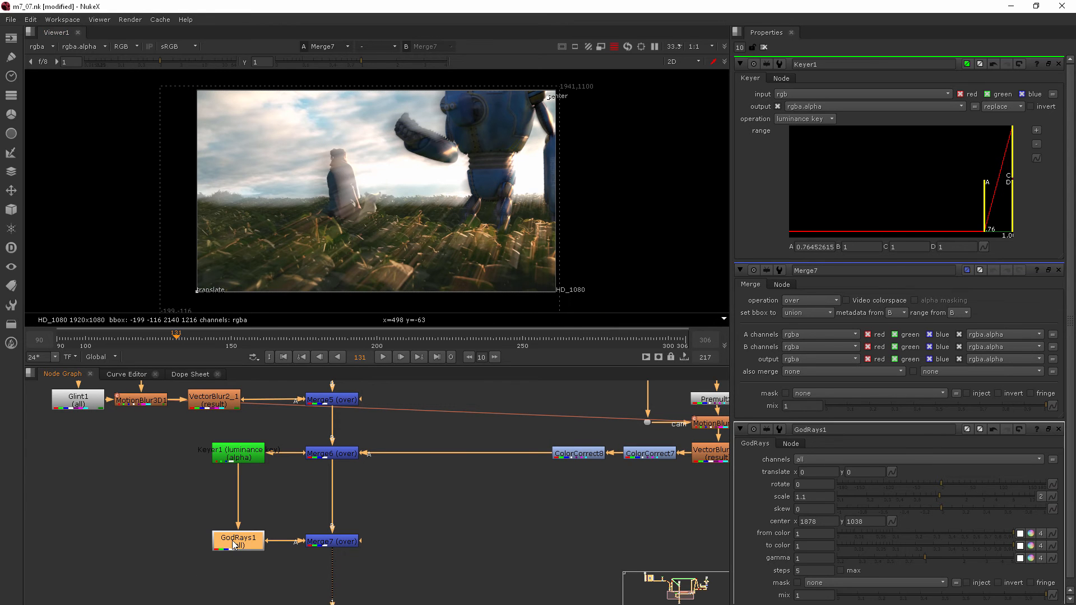
View GodRays1's output again, checking its alpha then returning to the colour image.
{"action": "key", "text": "1"}
{"action": "left_click", "coordinate": [244, 455]}
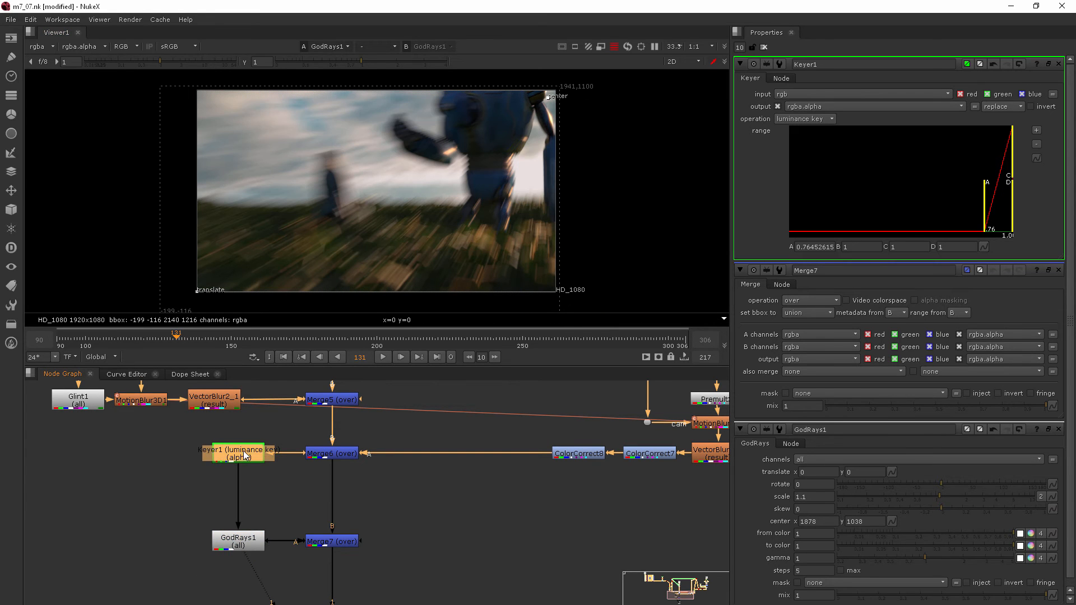
{"action": "key", "text": "a"}
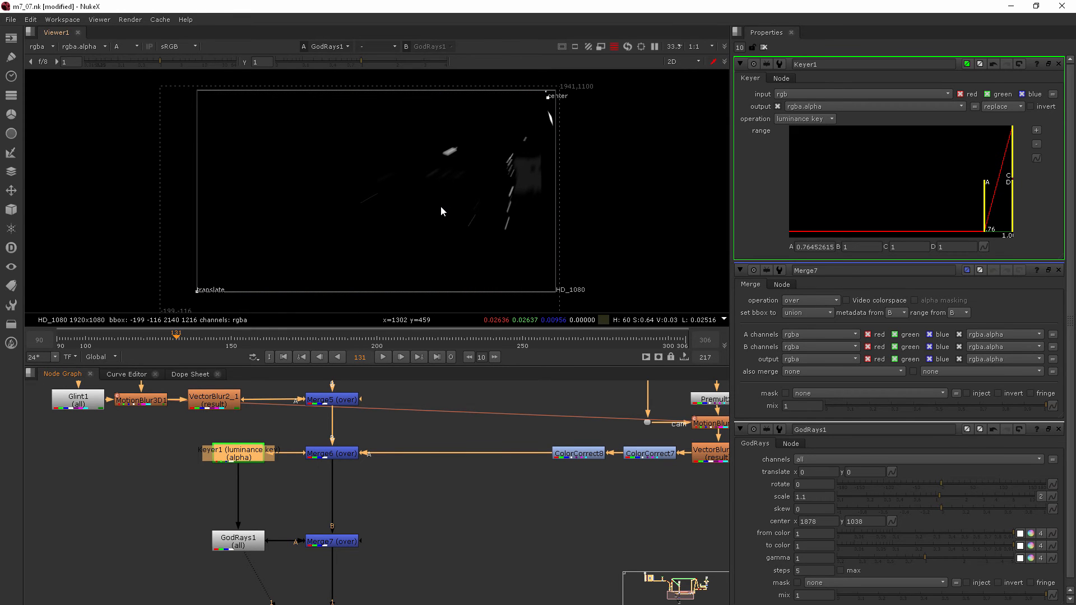
{"action": "key", "text": "a"}
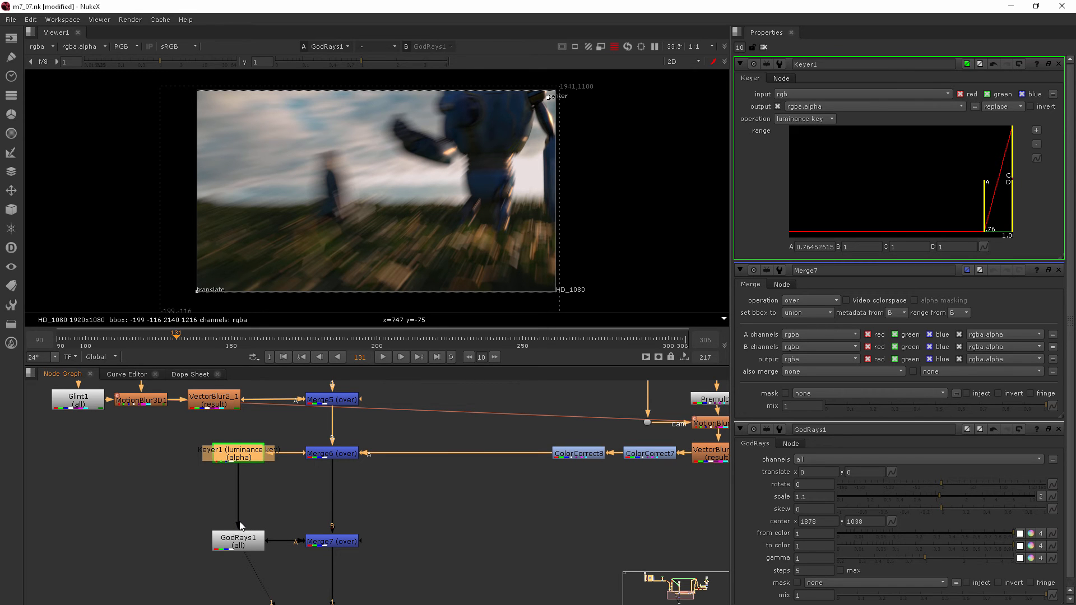
Add ShuffleCopy2 below Keyer1 and feed GodRays1 from it instead of Keyer1.
{"action": "left_click", "coordinate": [238, 454]}
{"action": "key", "text": "Tab"}
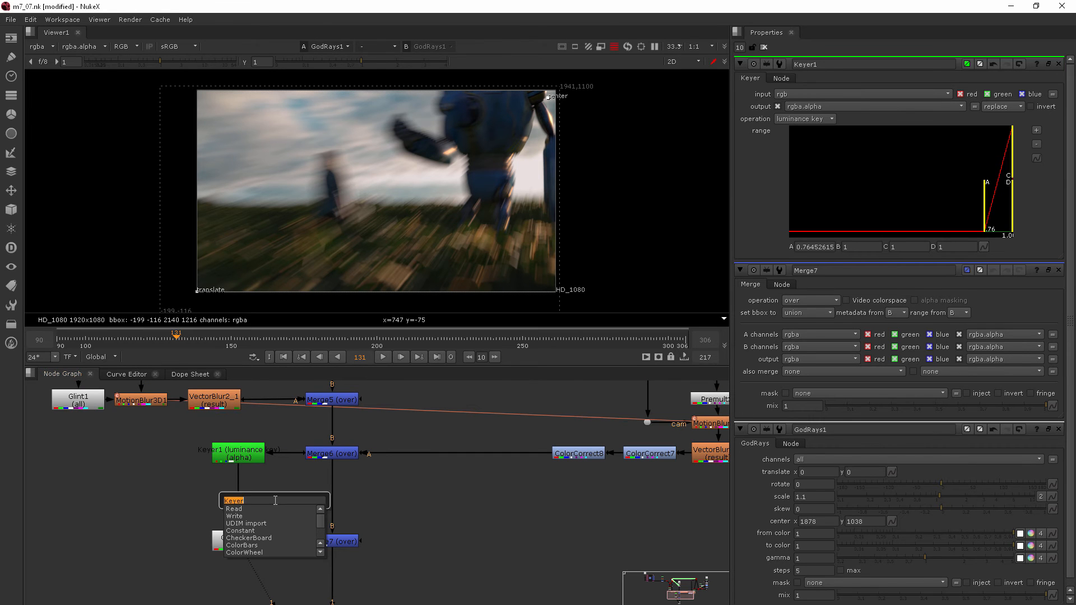
{"action": "type", "text": "sh"}
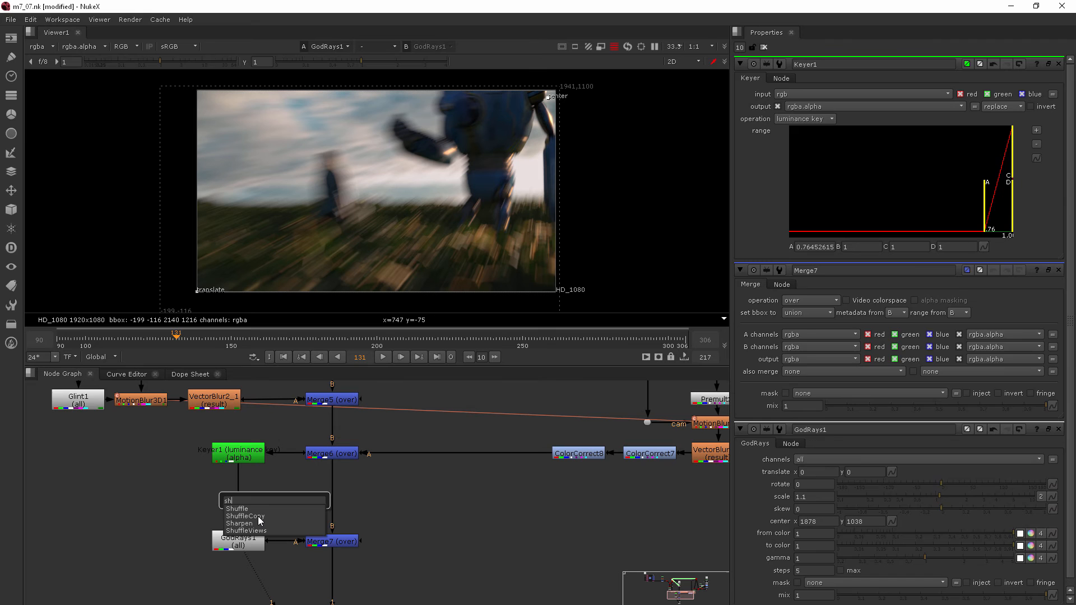
{"action": "key", "text": "Escape"}
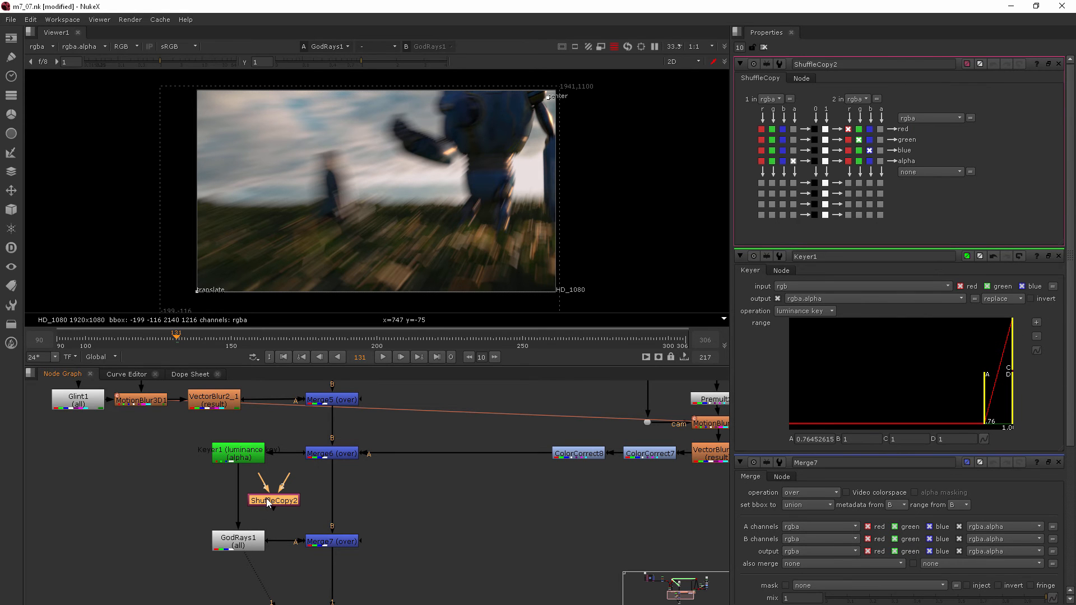
{"action": "left_click", "coordinate": [255, 457]}
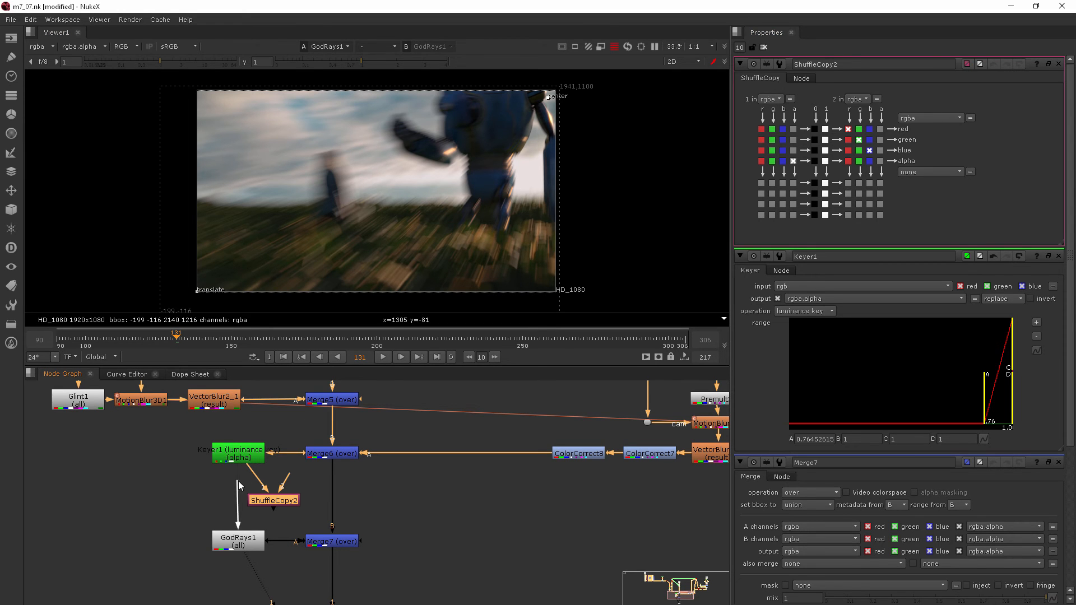
{"action": "mouse_move", "coordinate": [239, 523]}
{"action": "left_mouse_down"}
{"action": "mouse_move", "coordinate": [276, 504]}
{"action": "mouse_move", "coordinate": [239, 496]}
{"action": "left_mouse_up"}
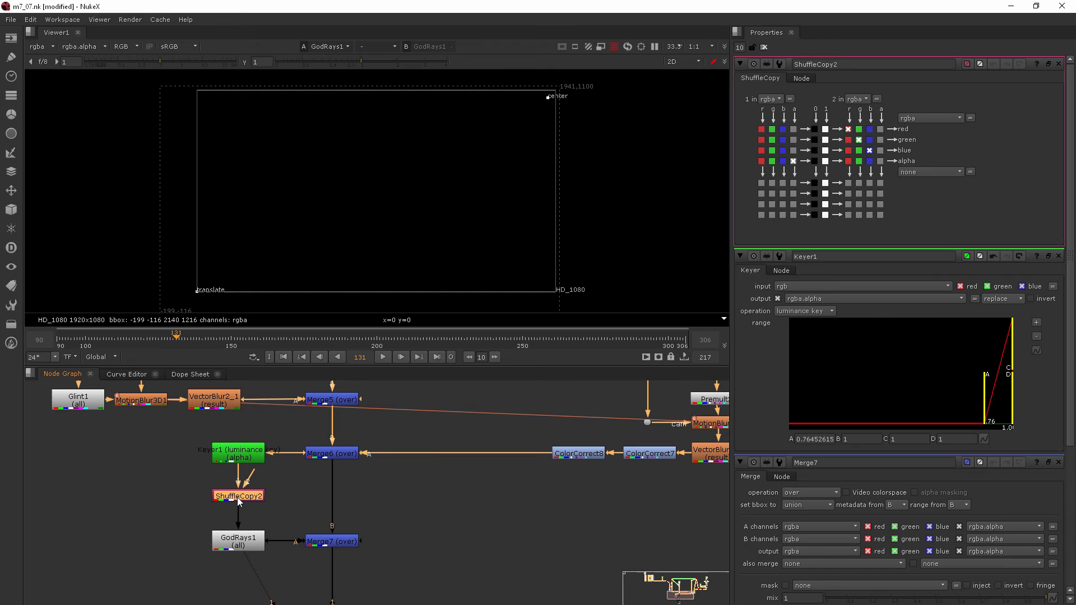
Set ShuffleCopy2 to take alpha from Keyer1 and rgb from Merge6's image.
{"action": "left_click", "coordinate": [771, 99]}
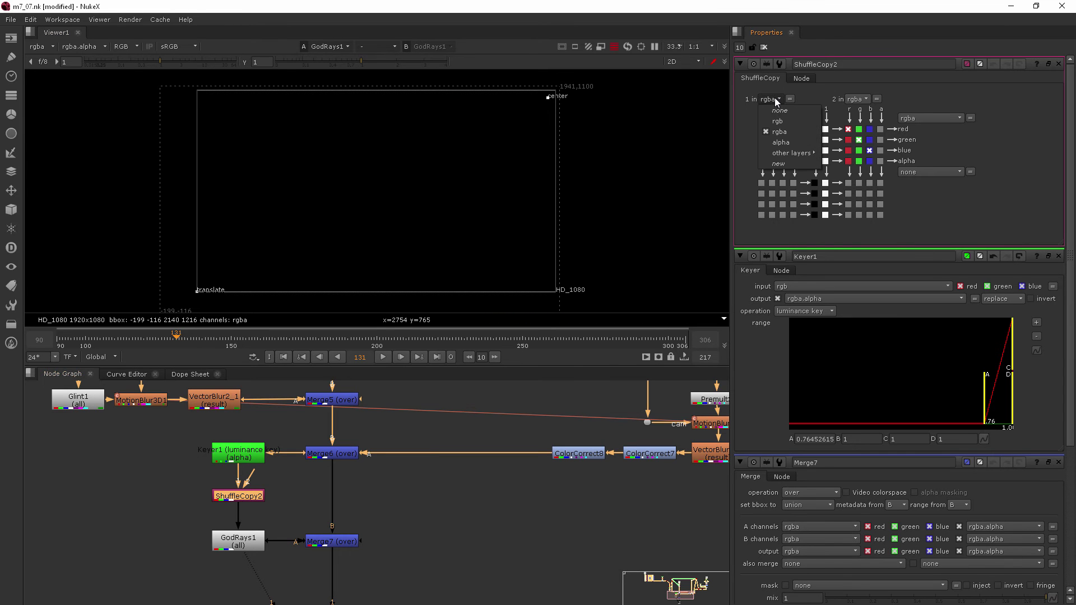
{"action": "left_click", "coordinate": [778, 139]}
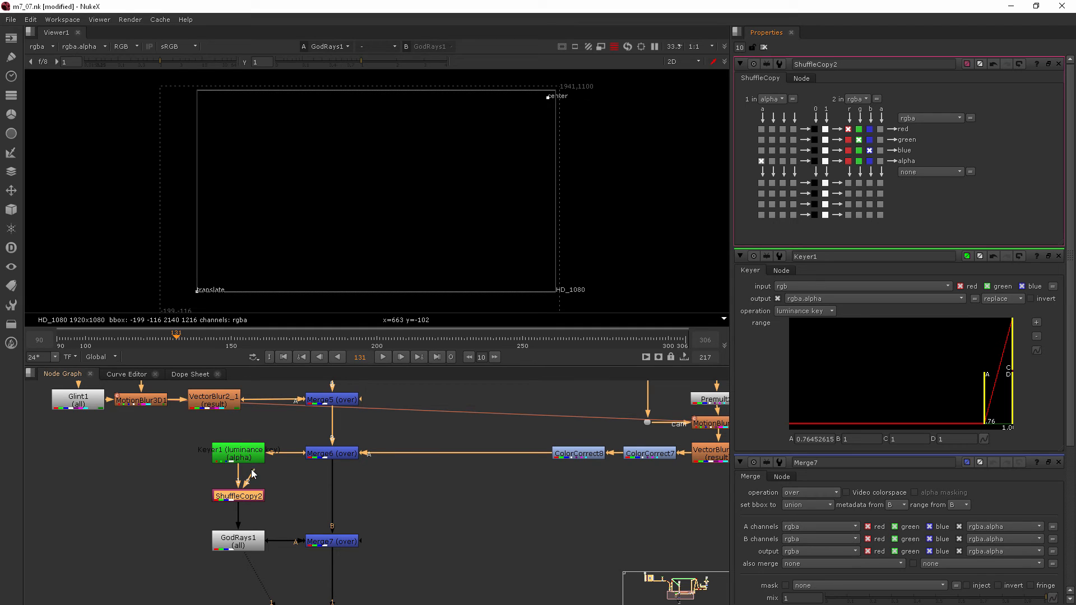
{"action": "mouse_move", "coordinate": [245, 460]}
{"action": "left_mouse_down"}
{"action": "mouse_move", "coordinate": [282, 477]}
{"action": "mouse_move", "coordinate": [333, 458]}
{"action": "left_mouse_up"}
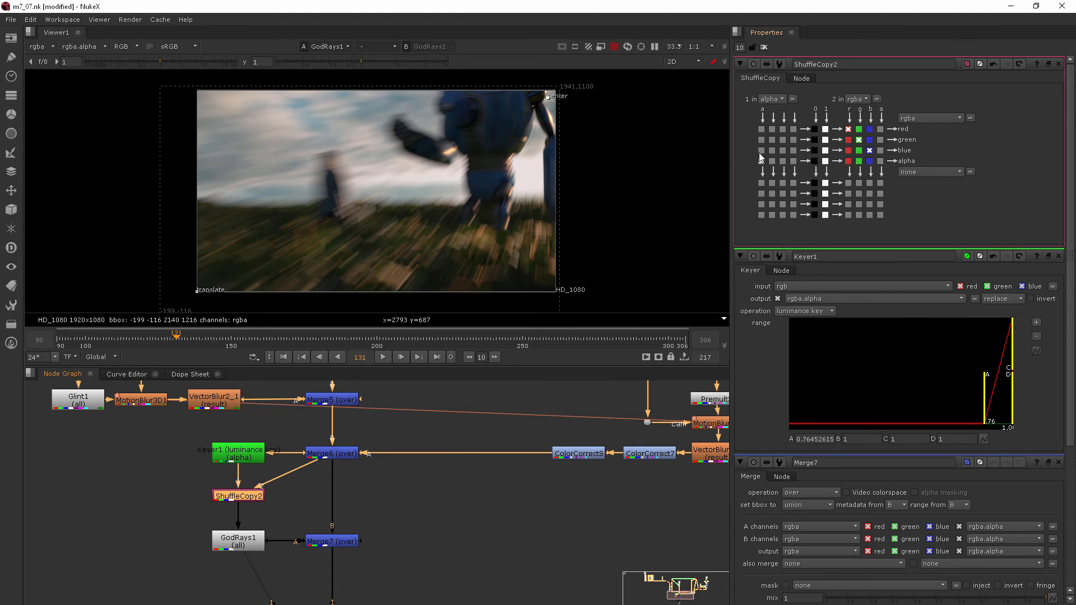
{"action": "left_click", "coordinate": [859, 99]}
{"action": "left_click", "coordinate": [869, 124]}
View Merge7's final composite and nudge ShuffleCopy2 up for room.
{"action": "left_click", "coordinate": [250, 547]}
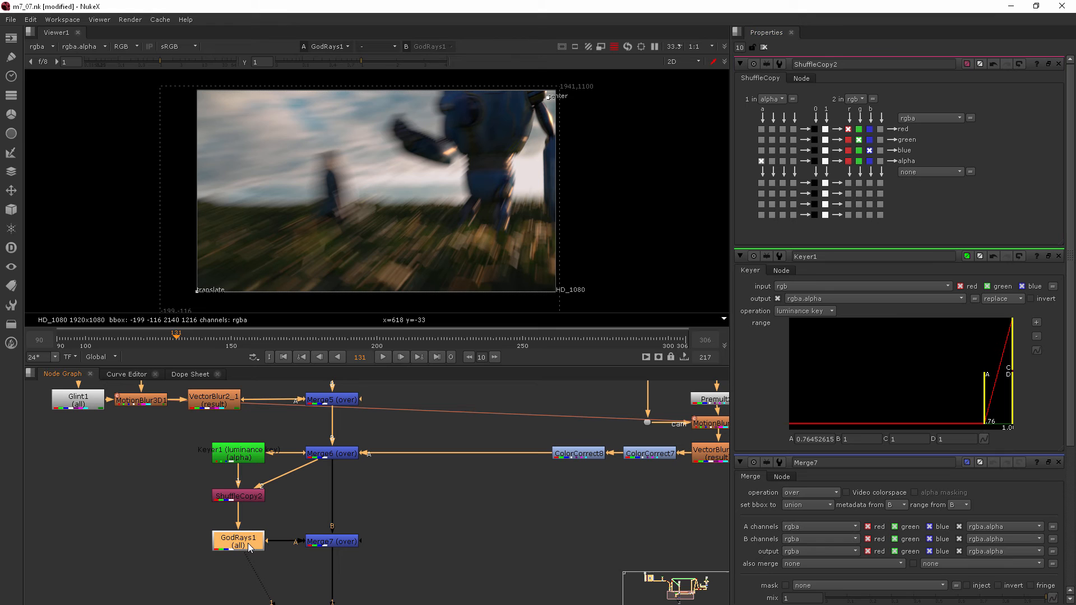
{"action": "left_click", "coordinate": [324, 543]}
{"action": "key", "text": "1"}
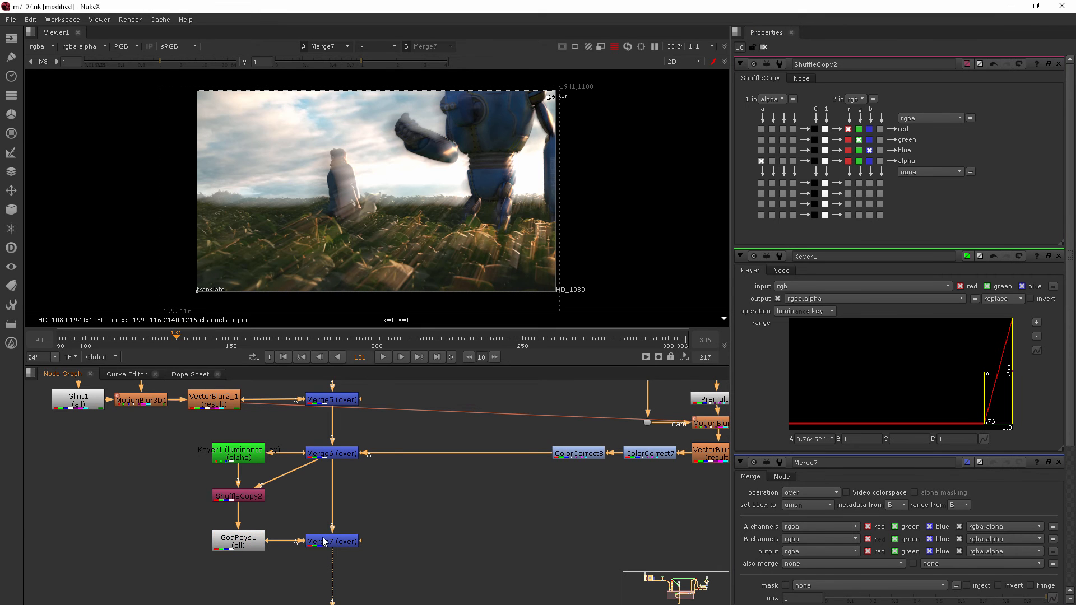
{"action": "left_click_drag", "start_coordinate": [240, 498], "coordinate": [240, 490]}
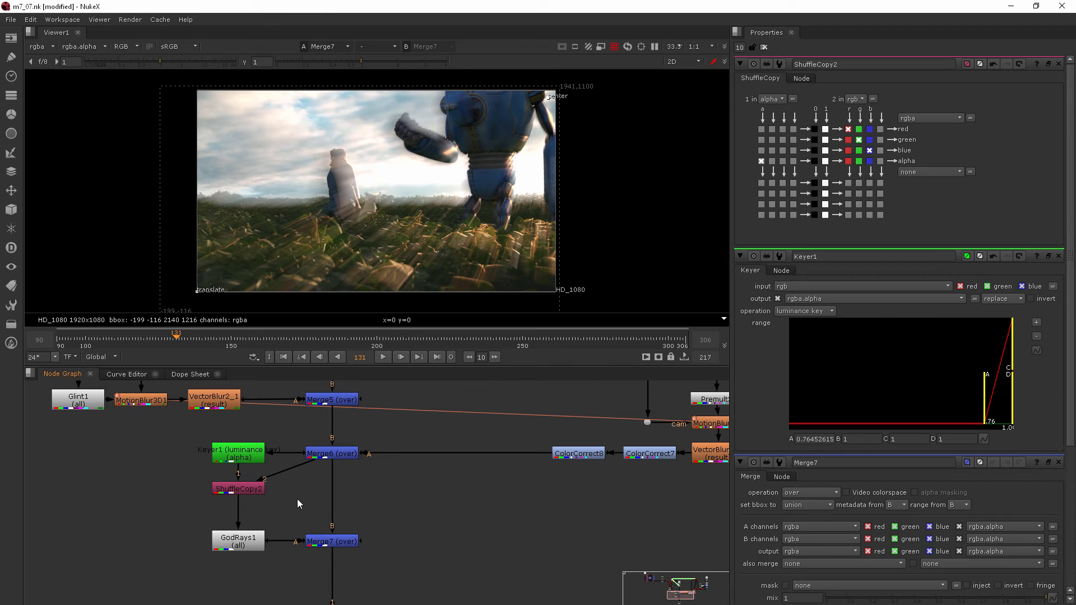
Create Premult3 and wire it between ShuffleCopy2 and GodRays1.
{"action": "key", "text": "Tab"}
{"action": "type", "text": "pre"}
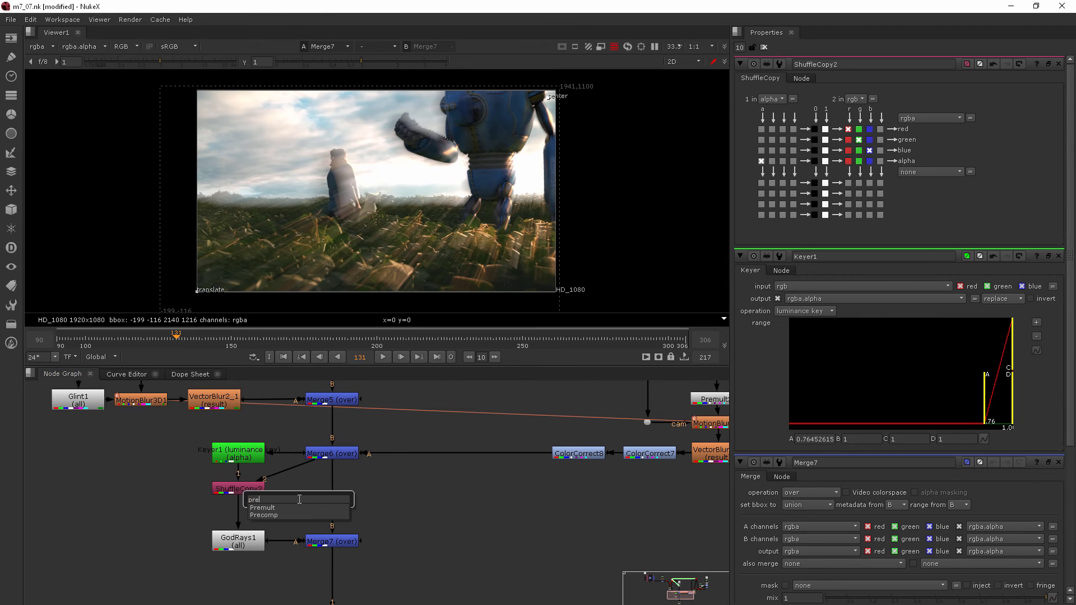
{"action": "key", "text": "Return"}
{"action": "left_click_drag", "start_coordinate": [286, 504], "coordinate": [238, 513]}
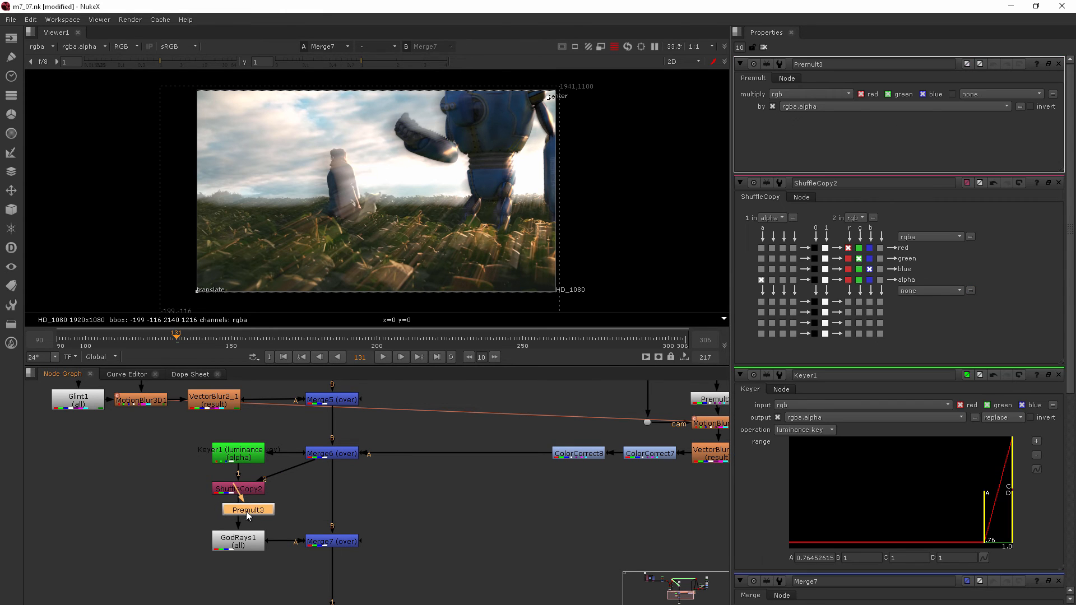
{"action": "left_click", "coordinate": [245, 511]}
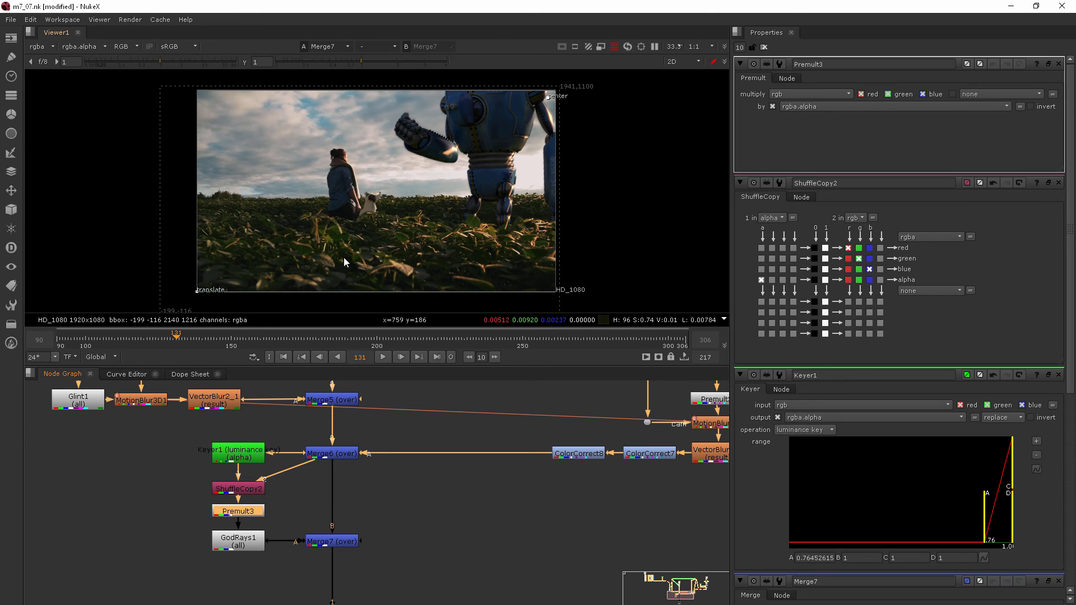
{"action": "double_click", "coordinate": [244, 538]}
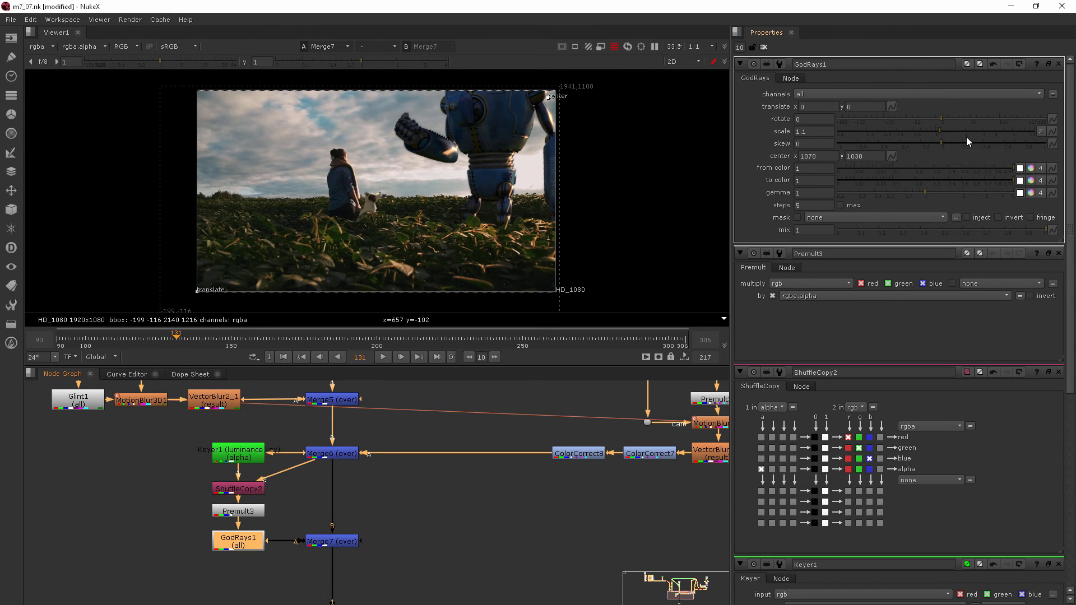
Set GodRays1 to scale 8.2 with 10 steps, checking the rays at frame 267.
{"action": "left_click_drag", "start_coordinate": [940, 132], "coordinate": [992, 134]}
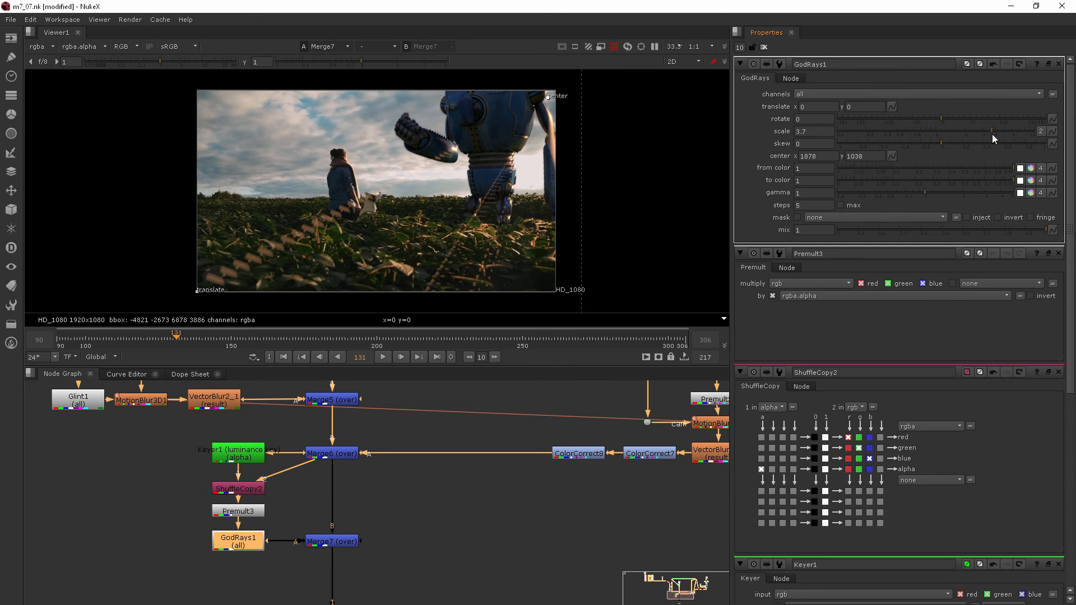
{"action": "double_click", "coordinate": [798, 205]}
{"action": "type", "text": "10"}
{"action": "key", "text": "Return"}
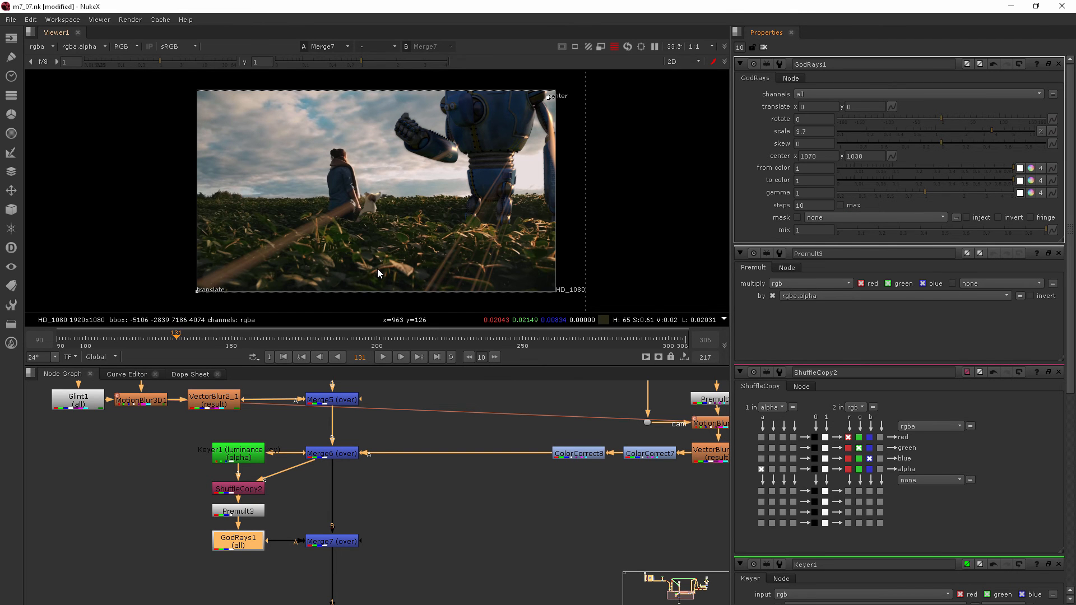
{"action": "left_click", "coordinate": [573, 339]}
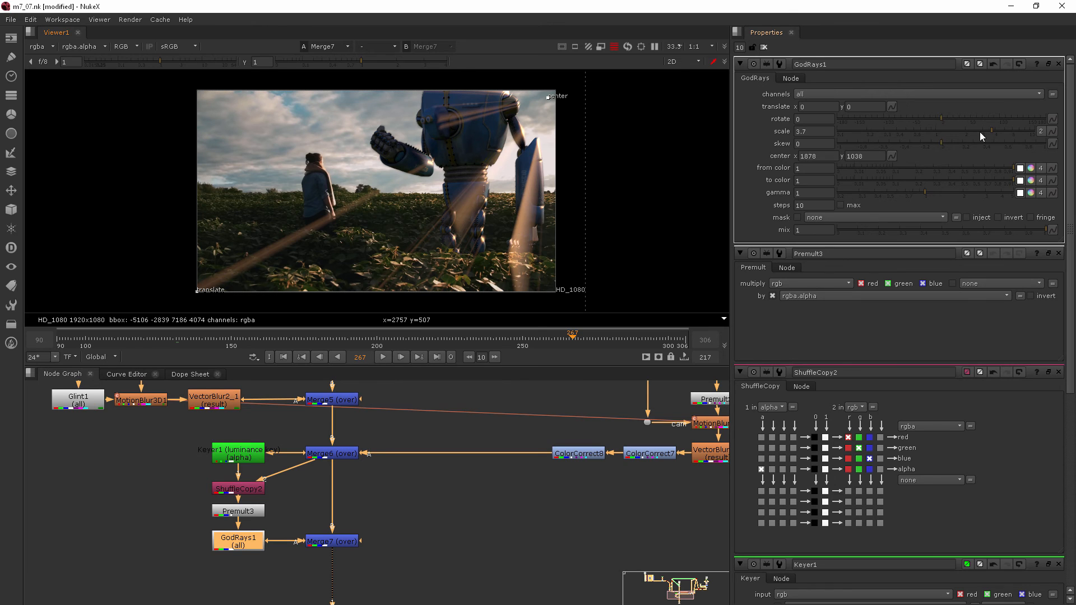
{"action": "left_click_drag", "start_coordinate": [1019, 132], "coordinate": [1027, 131]}
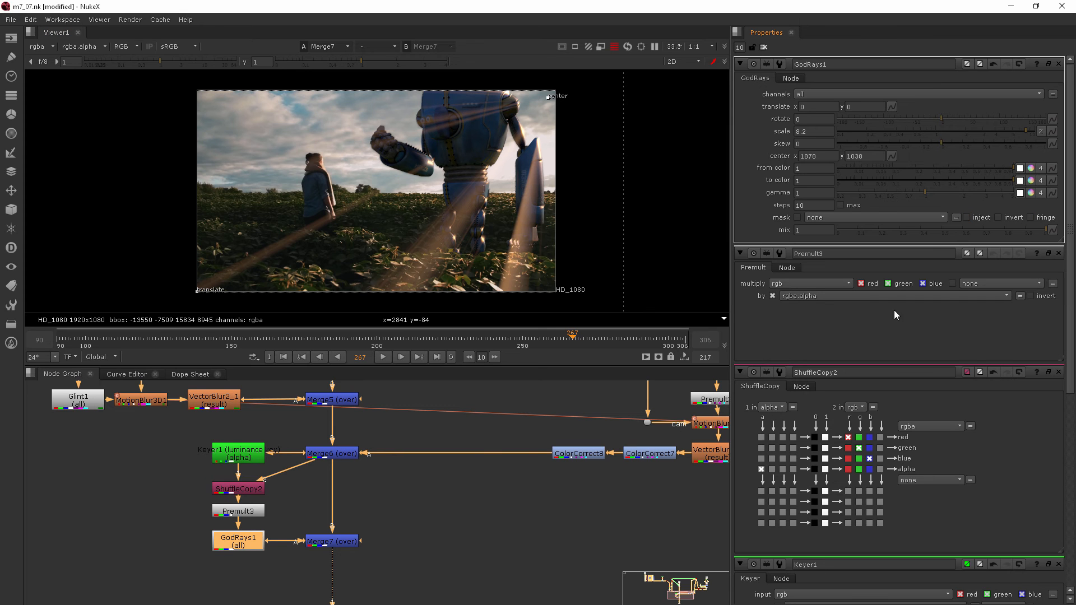
Lower Merge7's mix from 1 to 0.245 so the god rays sit subtler.
{"action": "double_click", "coordinate": [324, 545]}
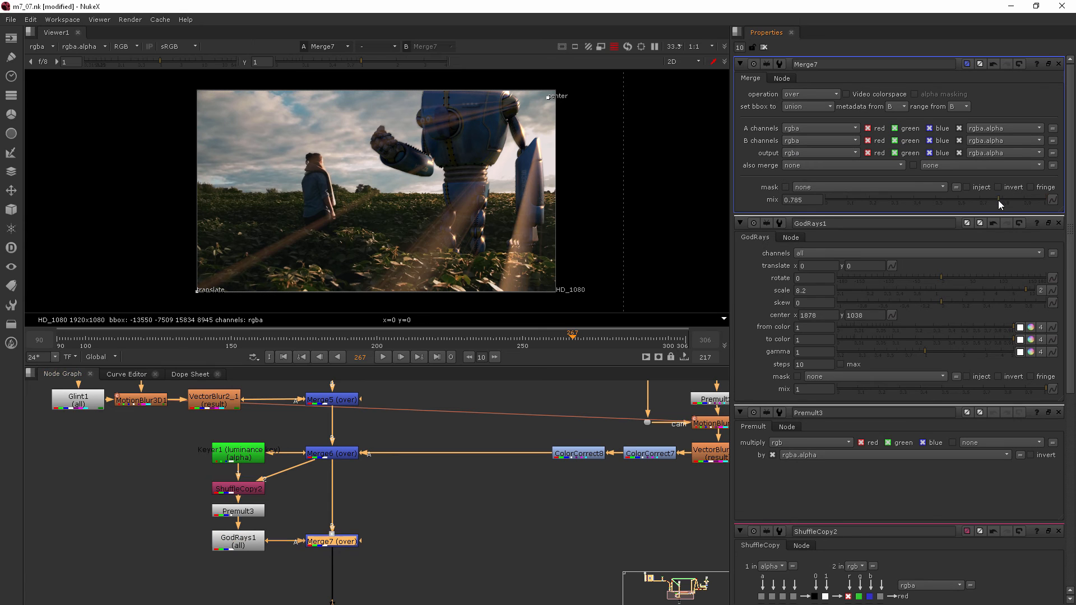
{"action": "mouse_move", "coordinate": [997, 200]}
{"action": "left_mouse_down"}
{"action": "mouse_move", "coordinate": [825, 210]}
{"action": "mouse_move", "coordinate": [932, 205]}
{"action": "mouse_move", "coordinate": [873, 209]}
{"action": "left_mouse_up"}
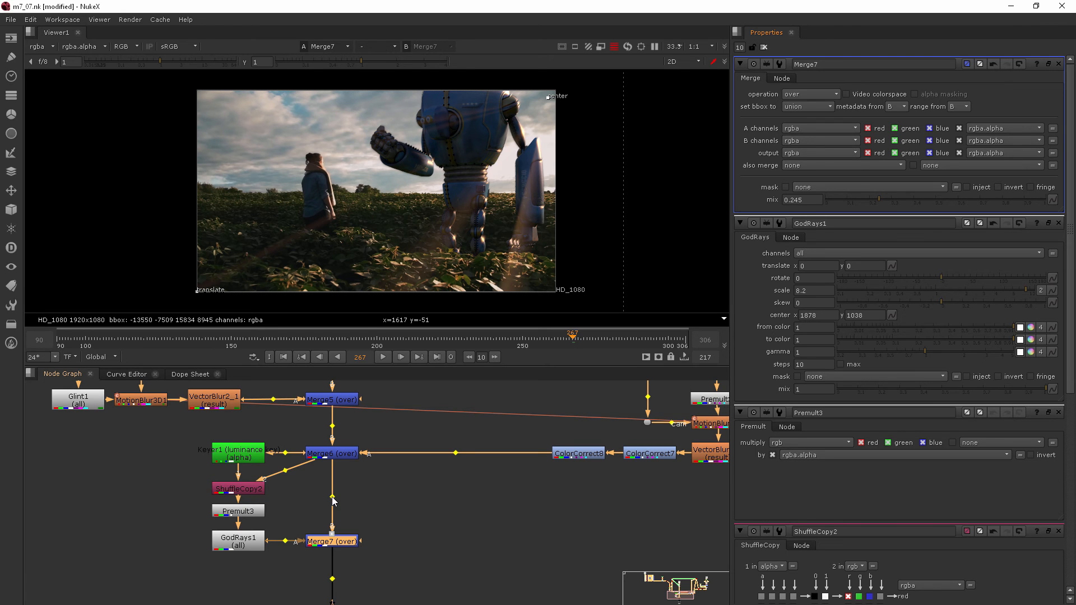
Add a Dot on the Merge6–Merge7 pipe and nudge it into place.
{"action": "mouse_move", "coordinate": [333, 500]}
{"action": "left_mouse_down"}
{"action": "mouse_move", "coordinate": [332, 486]}
{"action": "mouse_move", "coordinate": [314, 481]}
{"action": "mouse_move", "coordinate": [332, 486]}
{"action": "left_mouse_up"}
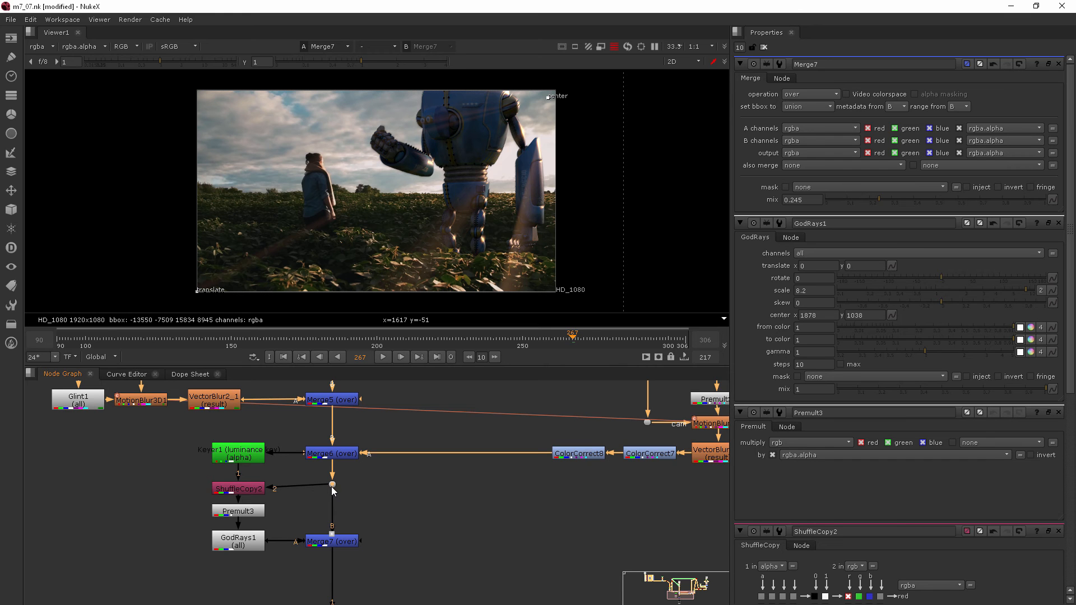
{"action": "left_click_drag", "start_coordinate": [333, 487], "coordinate": [333, 491]}
{"action": "left_click", "coordinate": [405, 540]}
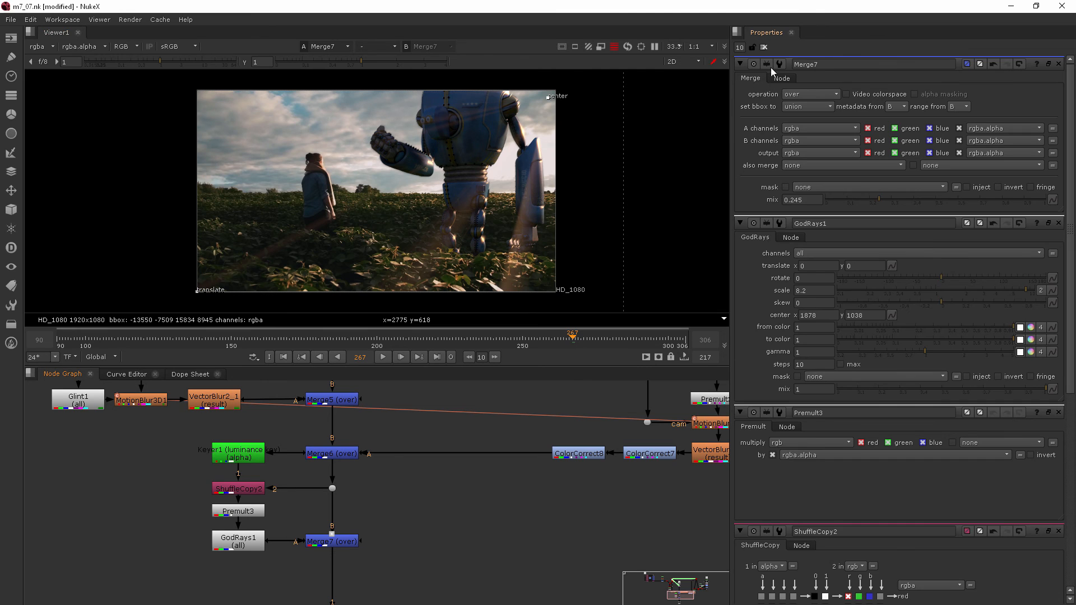
Reduce Merge7's mix further to 0.12 and view the result.
{"action": "left_click", "coordinate": [766, 47]}
{"action": "double_click", "coordinate": [332, 542]}
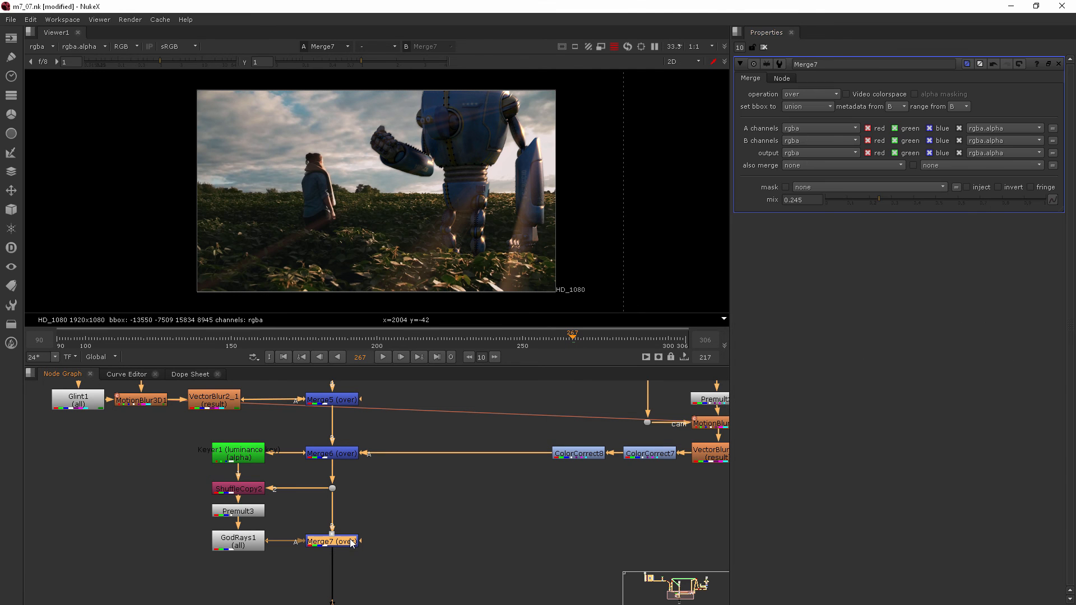
{"action": "left_click_drag", "start_coordinate": [878, 200], "coordinate": [851, 199]}
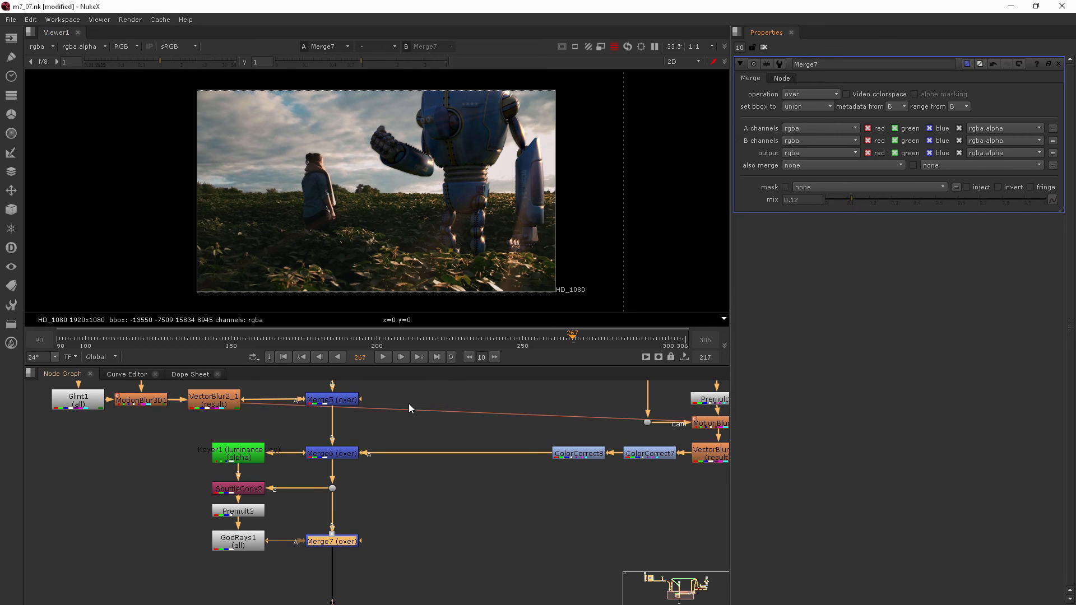
{"action": "left_click", "coordinate": [419, 508]}
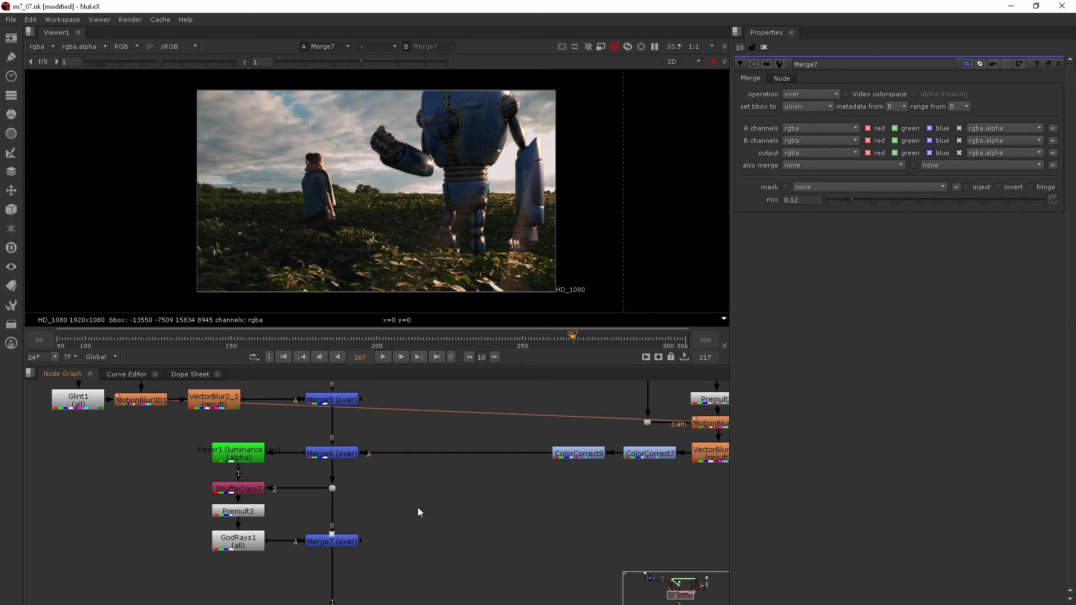
{"action": "key", "text": "1"}
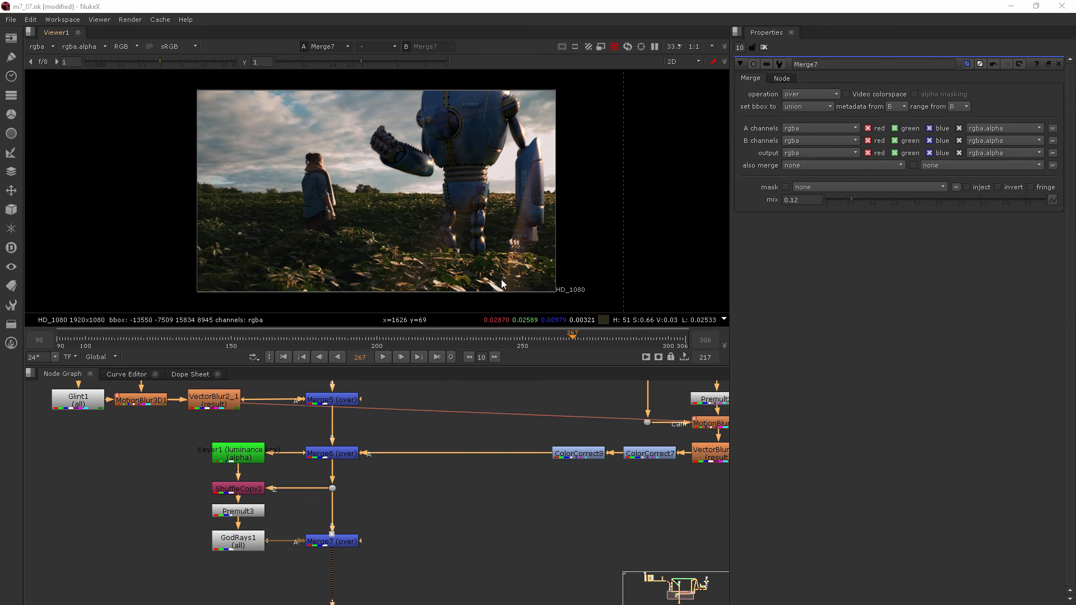
Pull Keyer1's lower luminance threshold back to 0 for the full range.
{"action": "double_click", "coordinate": [252, 454]}
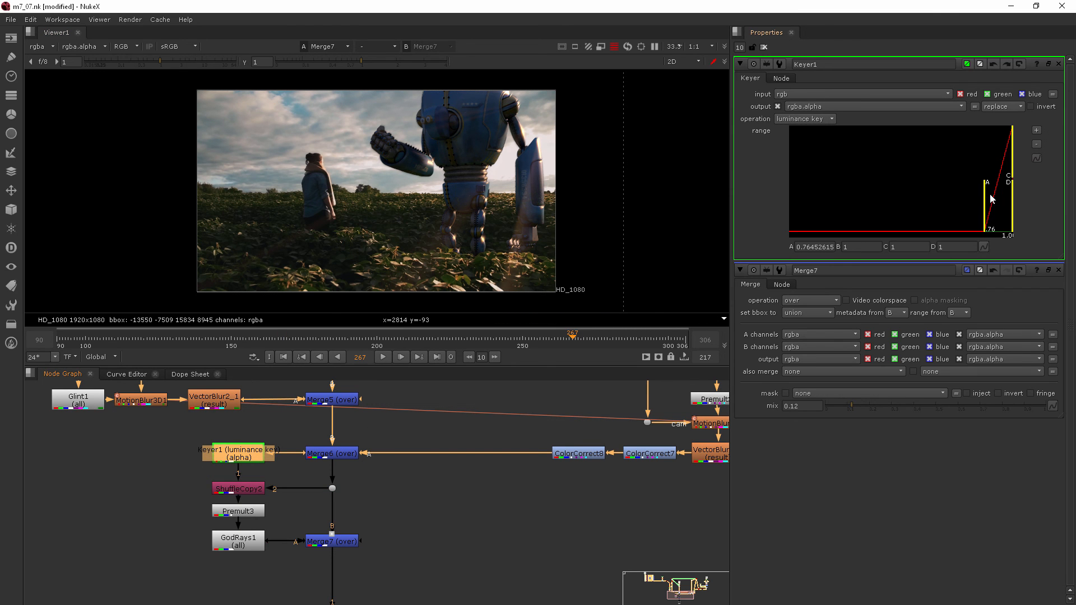
{"action": "left_click_drag", "start_coordinate": [986, 200], "coordinate": [748, 216]}
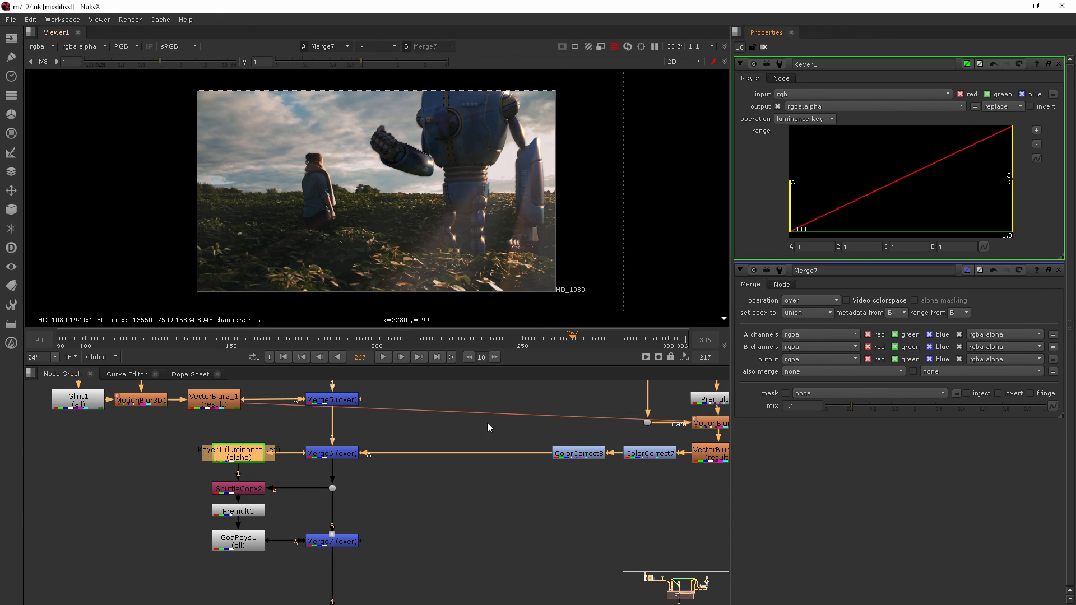
Create an erode node in the graph and delete the old Dilate1.
{"action": "left_click", "coordinate": [472, 494]}
{"action": "key", "text": "Tab"}
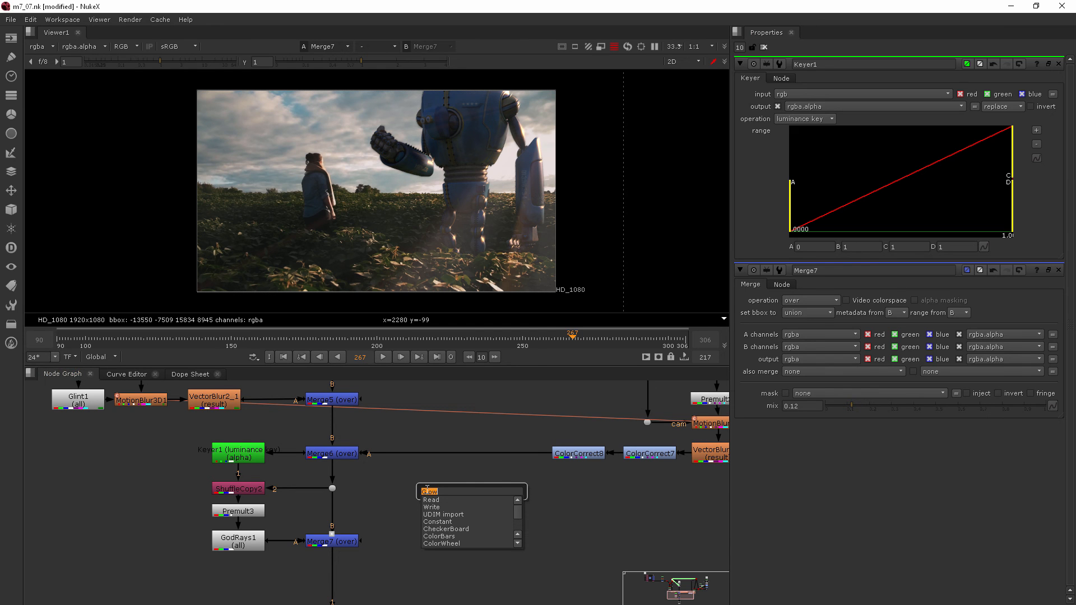
{"action": "type", "text": "er"}
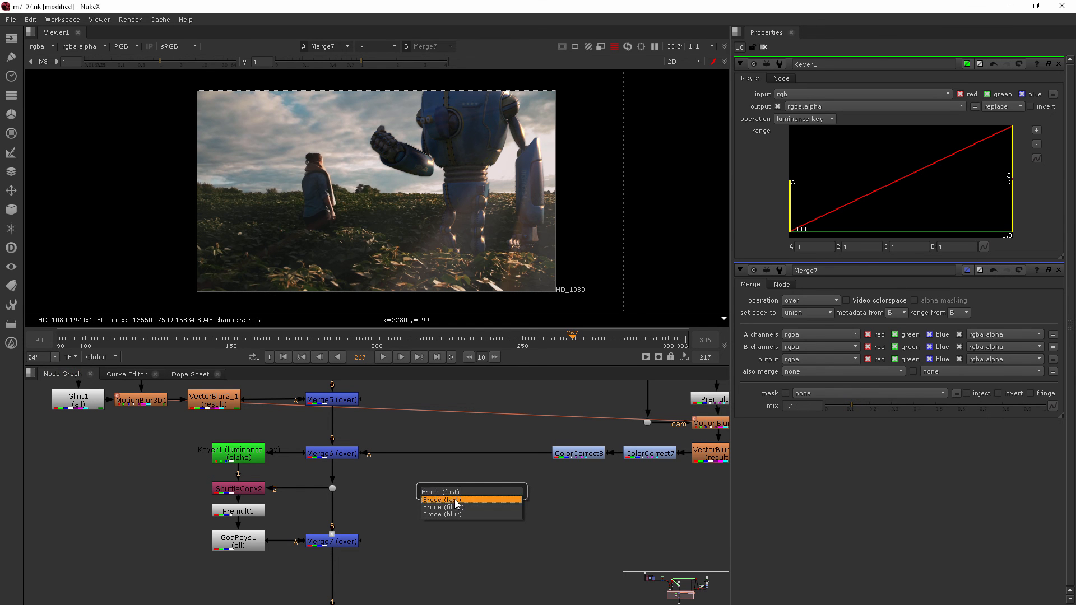
{"action": "left_click", "coordinate": [442, 499]}
{"action": "mouse_move", "coordinate": [467, 487]}
{"action": "left_mouse_down"}
{"action": "mouse_move", "coordinate": [239, 479]}
{"action": "mouse_move", "coordinate": [461, 525]}
{"action": "left_mouse_up"}
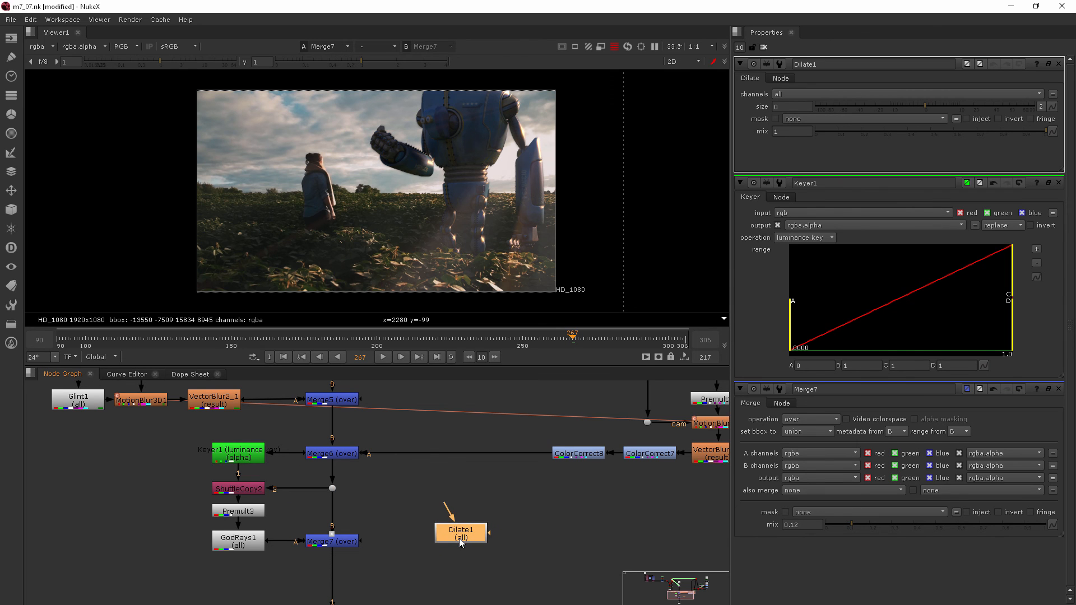
{"action": "key", "text": "Delete"}
Create FilterErode1 and insert it between Keyer1 and ShuffleCopy2.
{"action": "key", "text": "Tab"}
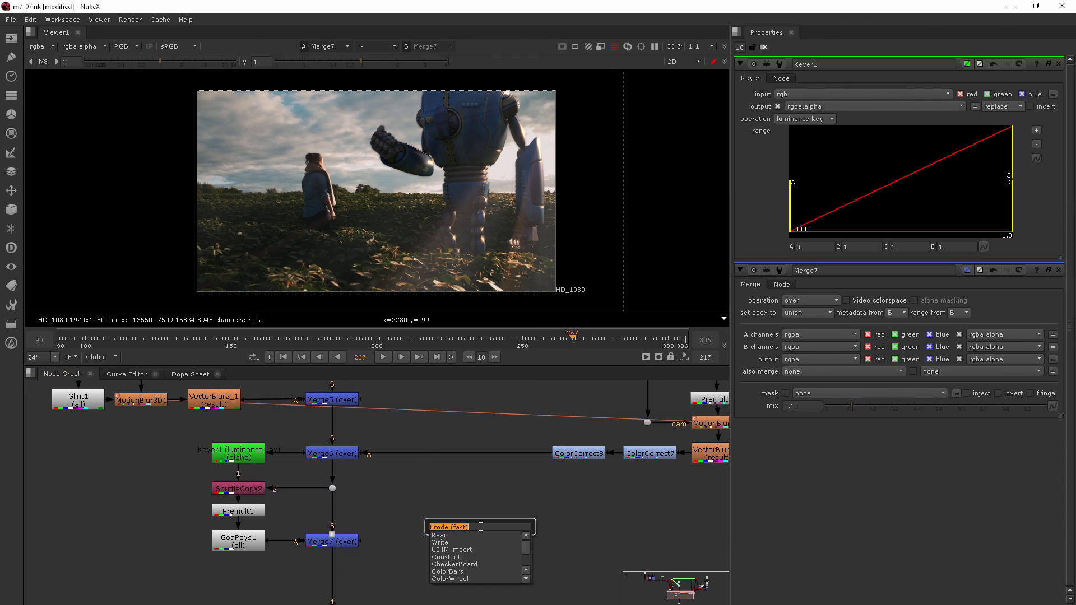
{"action": "type", "text": "erode"}
{"action": "key", "text": "Return"}
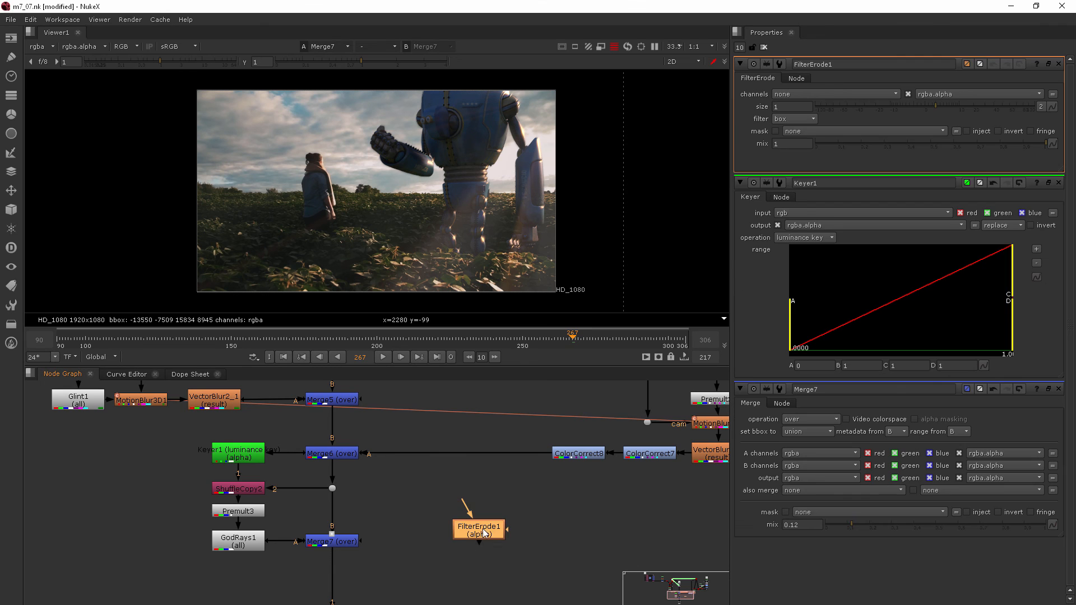
{"action": "mouse_move", "coordinate": [480, 530]}
{"action": "left_mouse_down"}
{"action": "mouse_move", "coordinate": [240, 474]}
{"action": "mouse_move", "coordinate": [256, 473]}
{"action": "left_mouse_up"}
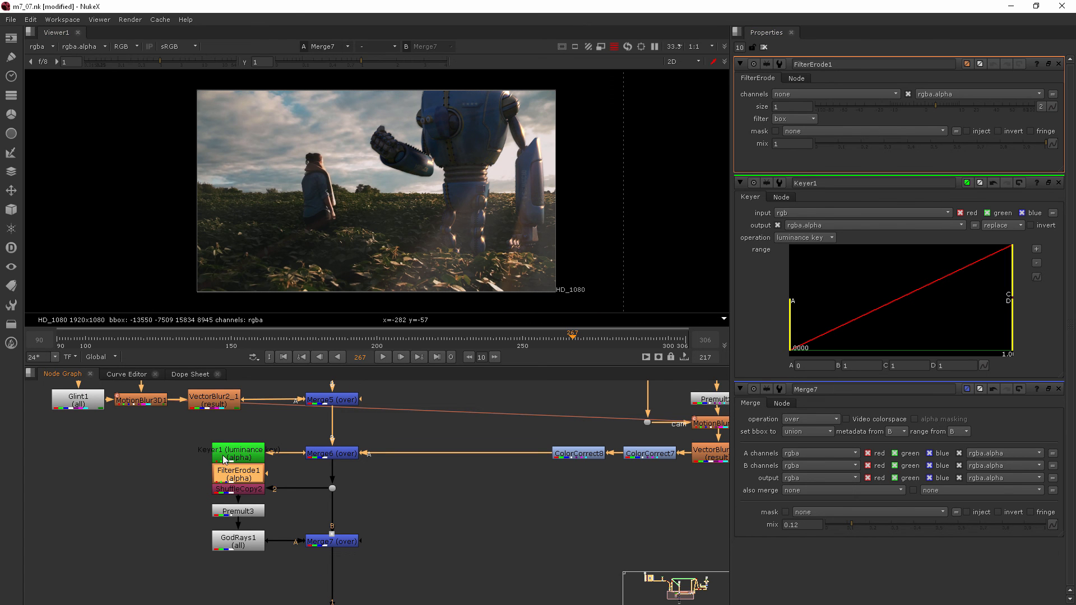
View FilterErode1 and Premult3 outputs, toggling alpha versus colour.
{"action": "key", "text": "1"}
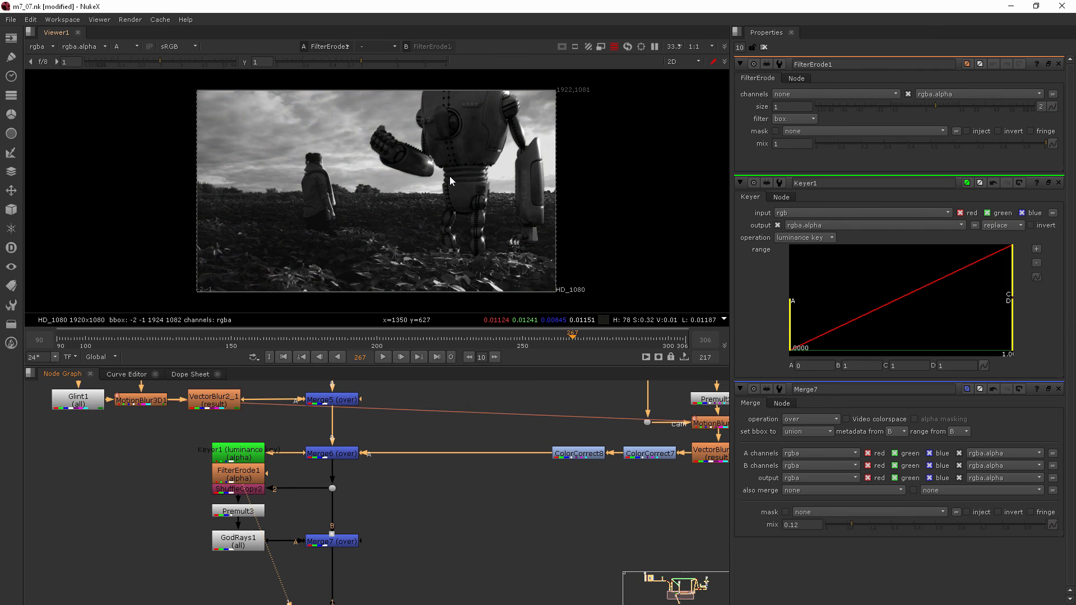
{"action": "left_click", "coordinate": [239, 512]}
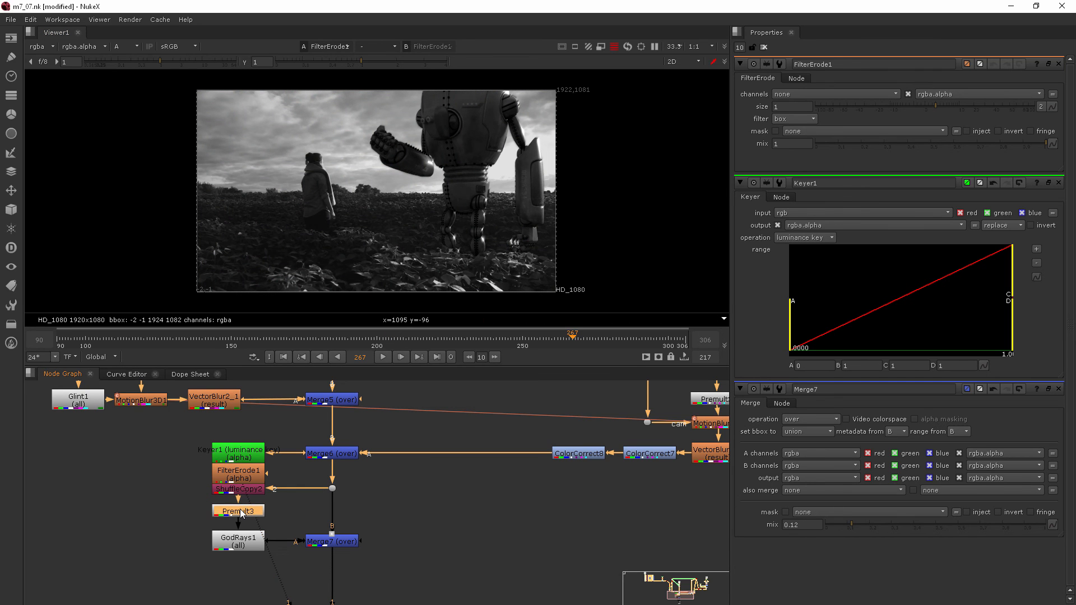
{"action": "key", "text": "1"}
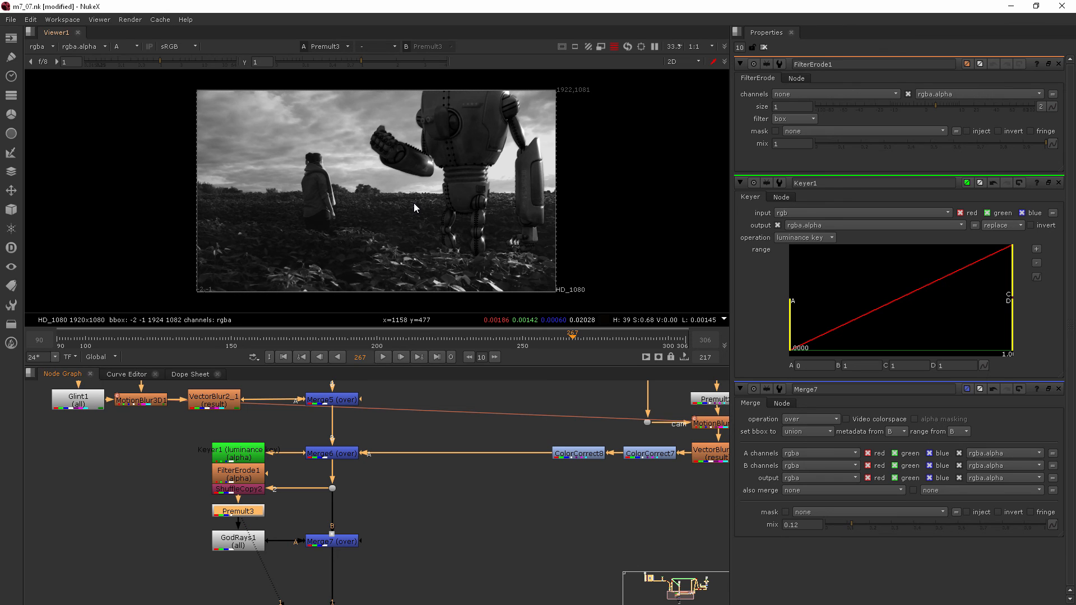
{"action": "key", "text": "a"}
{"action": "key", "text": "a"}
{"action": "key", "text": "a"}
{"action": "key", "text": "a"}
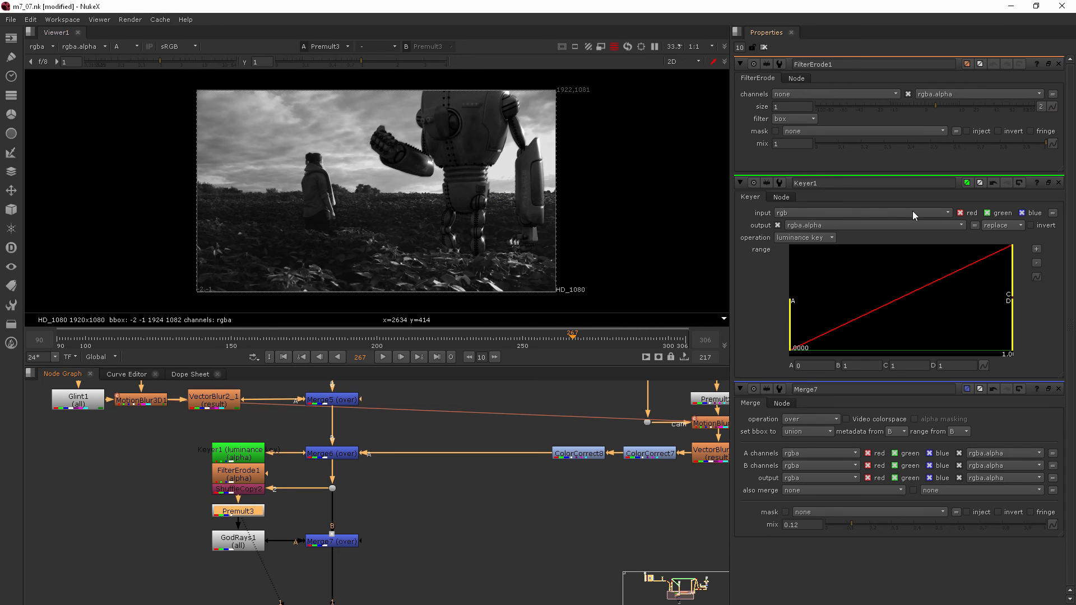
Raise Keyer1's lower threshold to about 0.69, isolating the brightest highlights.
{"action": "left_click", "coordinate": [241, 454]}
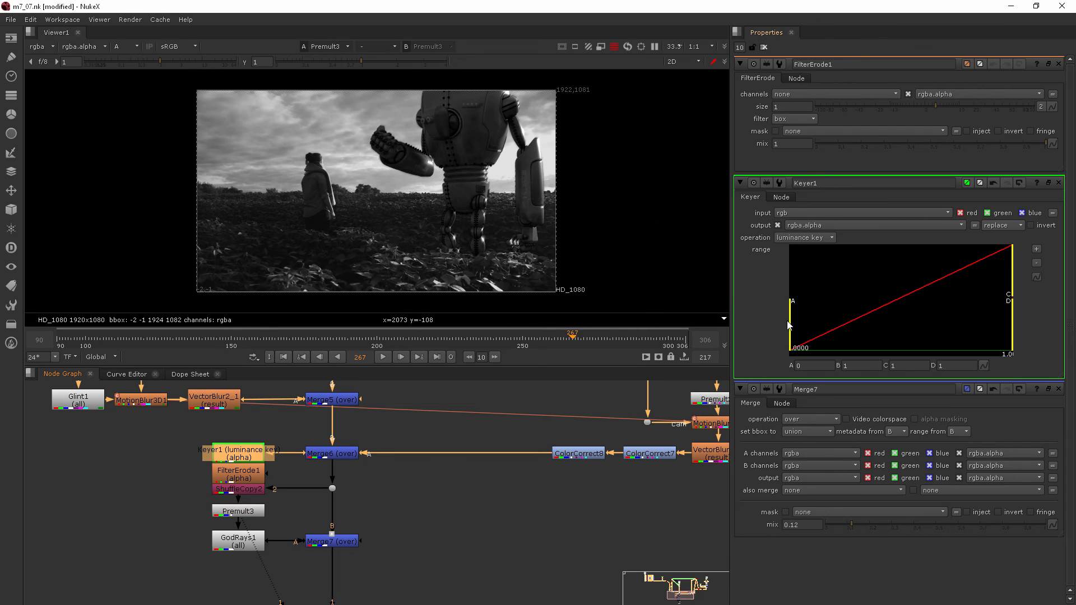
{"action": "left_click_drag", "start_coordinate": [792, 324], "coordinate": [976, 334]}
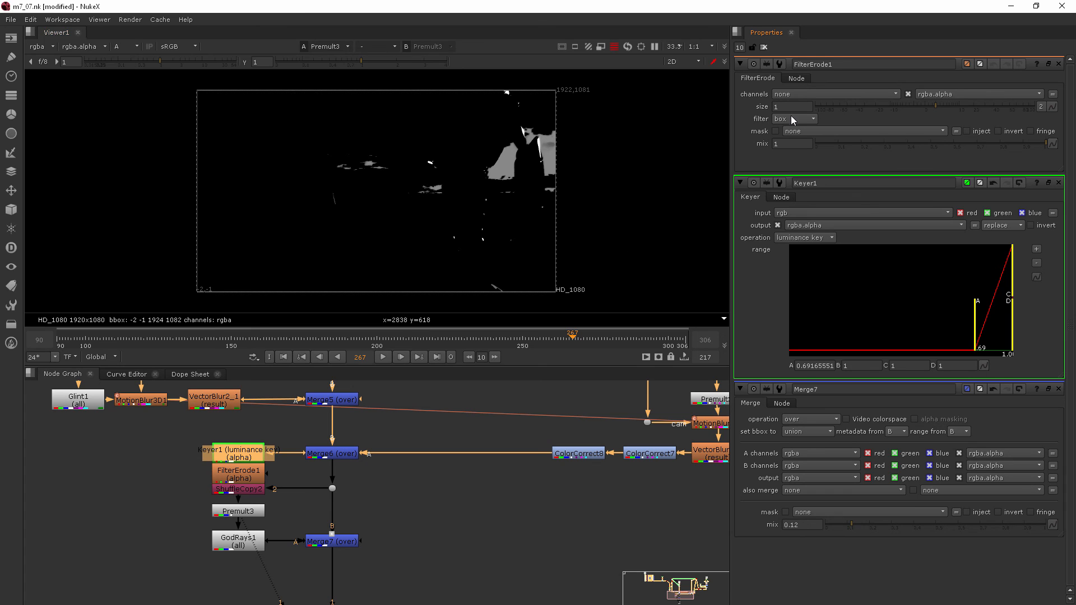
Set FilterErode1 size to -22.5 and nudge Keyer1's threshold to about 0.71.
{"action": "mouse_move", "coordinate": [953, 109]}
{"action": "left_mouse_down"}
{"action": "mouse_move", "coordinate": [983, 109]}
{"action": "mouse_move", "coordinate": [863, 119]}
{"action": "mouse_move", "coordinate": [873, 119]}
{"action": "left_mouse_up"}
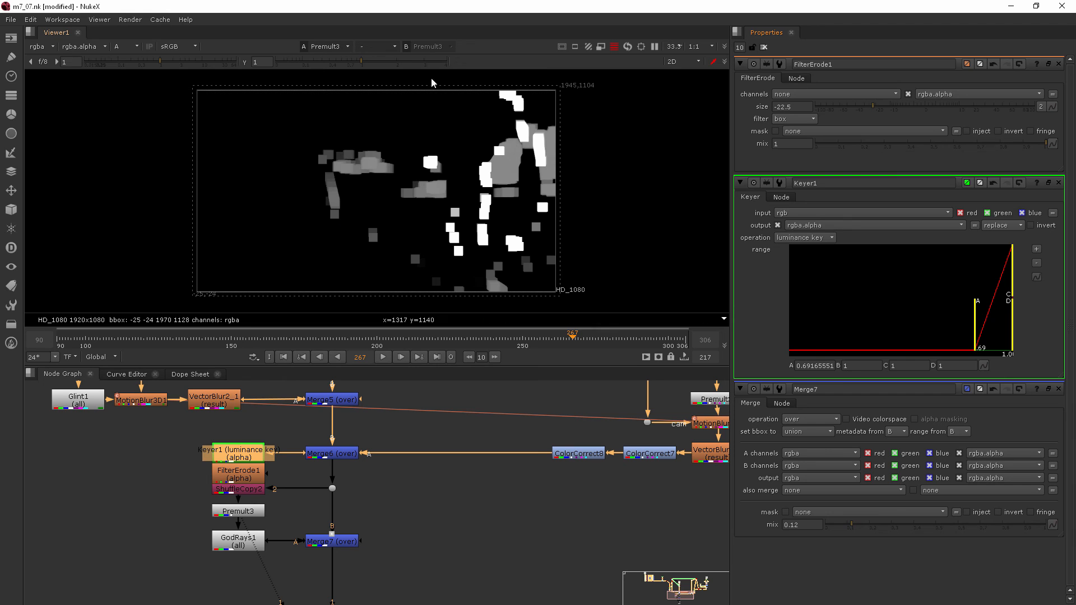
{"action": "mouse_move", "coordinate": [977, 312]}
{"action": "left_mouse_down"}
{"action": "mouse_move", "coordinate": [969, 323]}
{"action": "mouse_move", "coordinate": [984, 319]}
{"action": "left_mouse_up"}
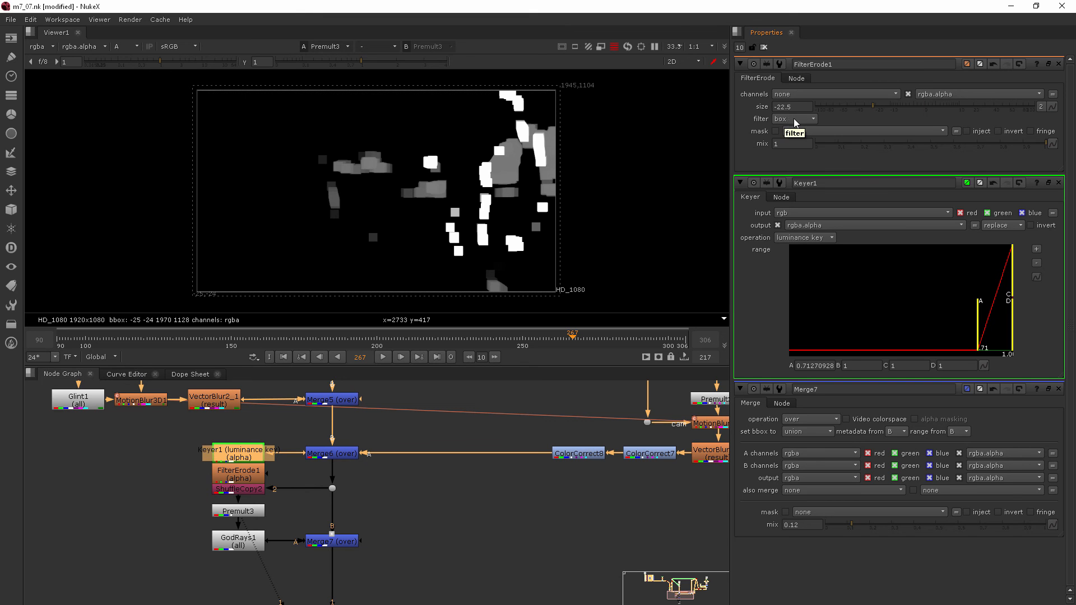
Try triangle and quadratic filters on FilterErode1, settling on gaussian.
{"action": "left_click", "coordinate": [795, 120]}
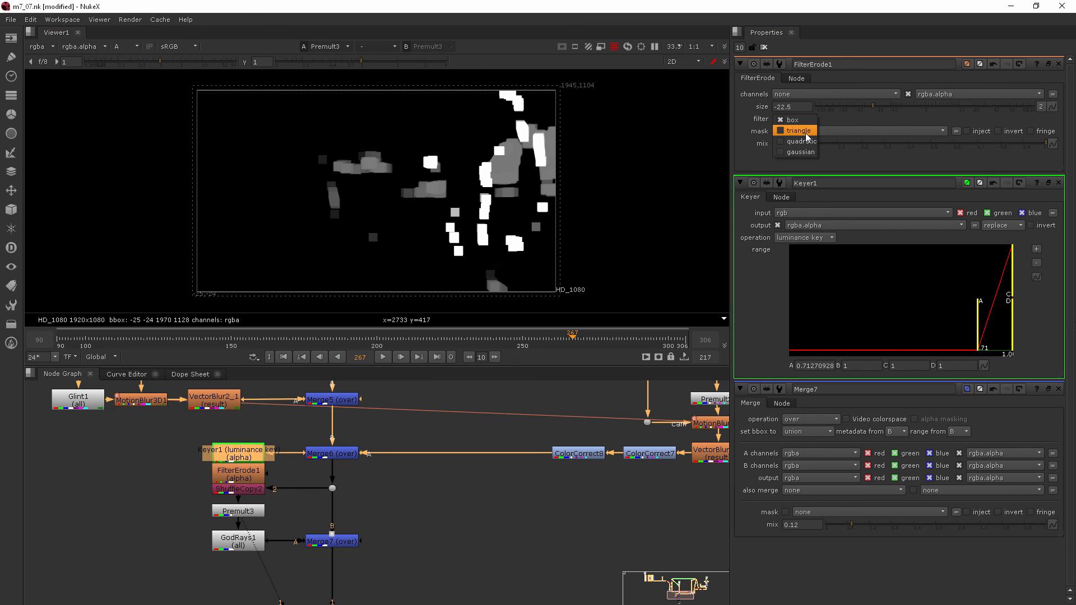
{"action": "left_click", "coordinate": [805, 133]}
{"action": "left_click", "coordinate": [802, 119]}
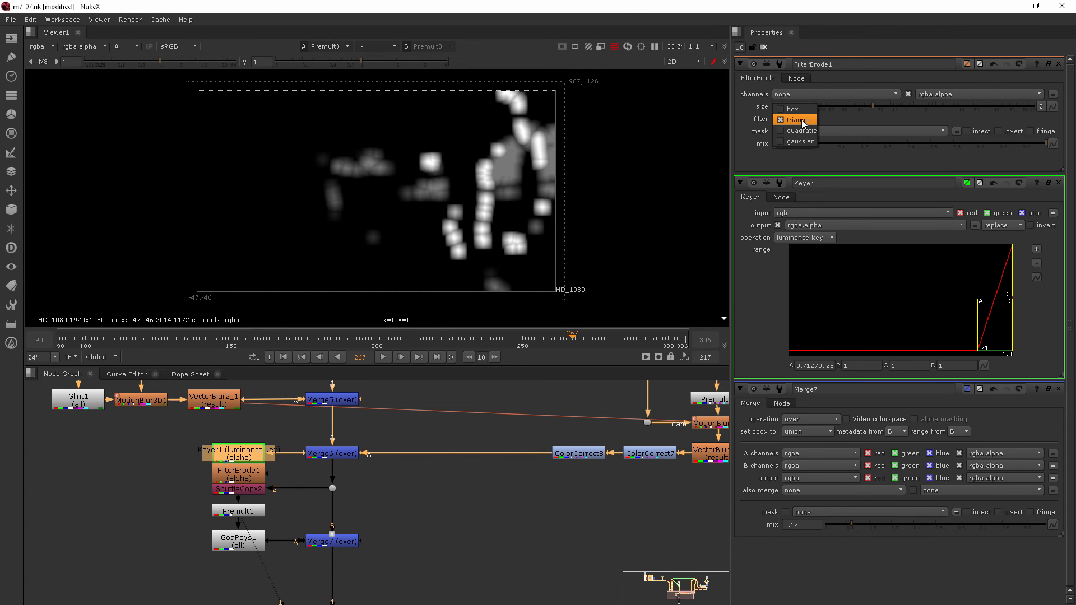
{"action": "left_click", "coordinate": [808, 132]}
{"action": "left_click", "coordinate": [799, 119]}
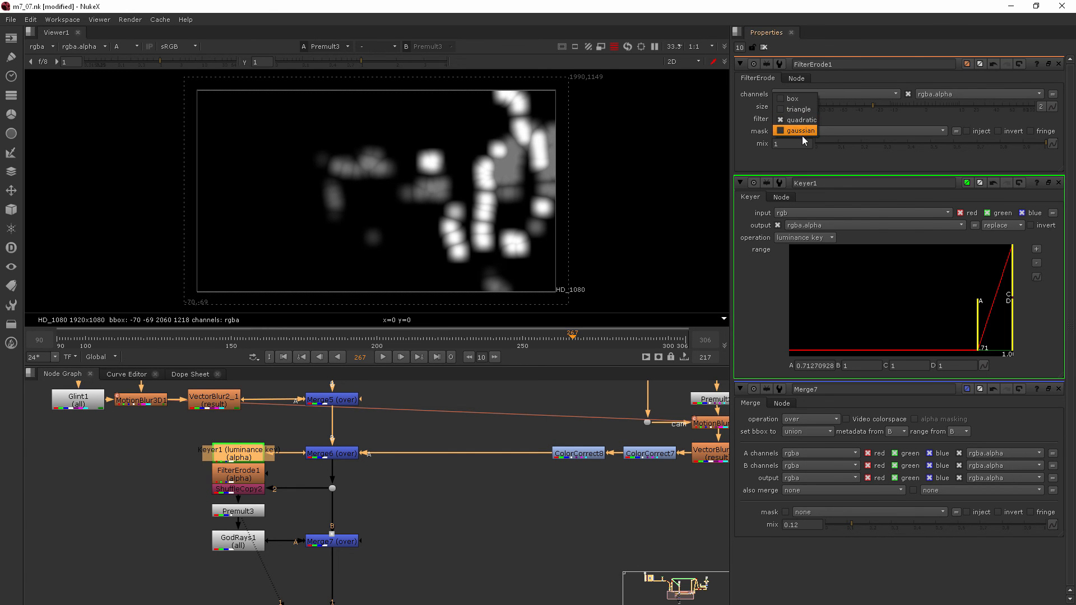
{"action": "left_click", "coordinate": [802, 138]}
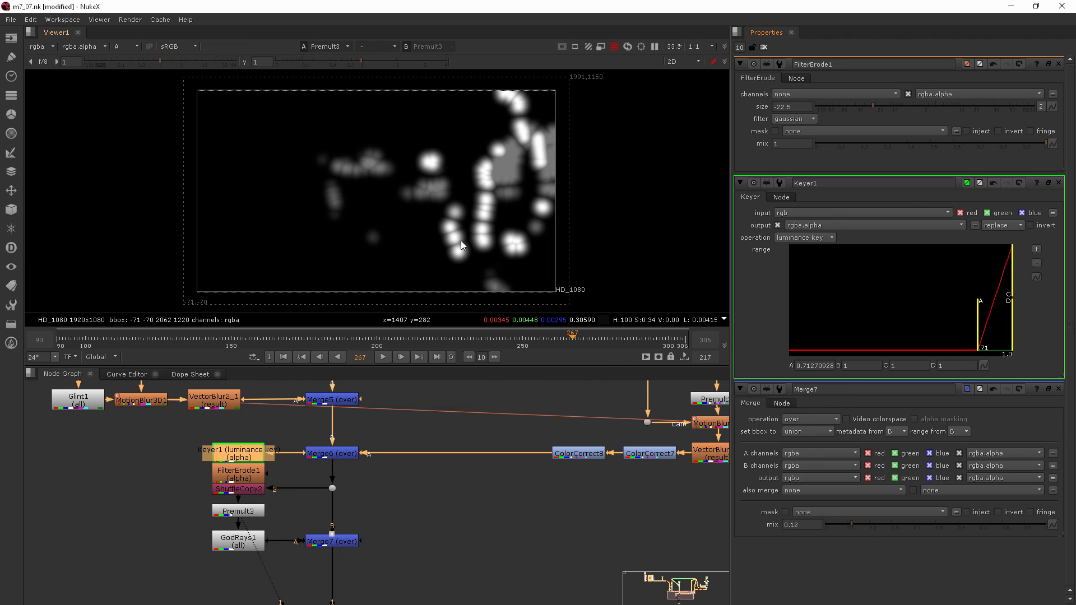
View Merge7's composite in RGB to judge the robot shot's light rays.
{"action": "left_click", "coordinate": [330, 543]}
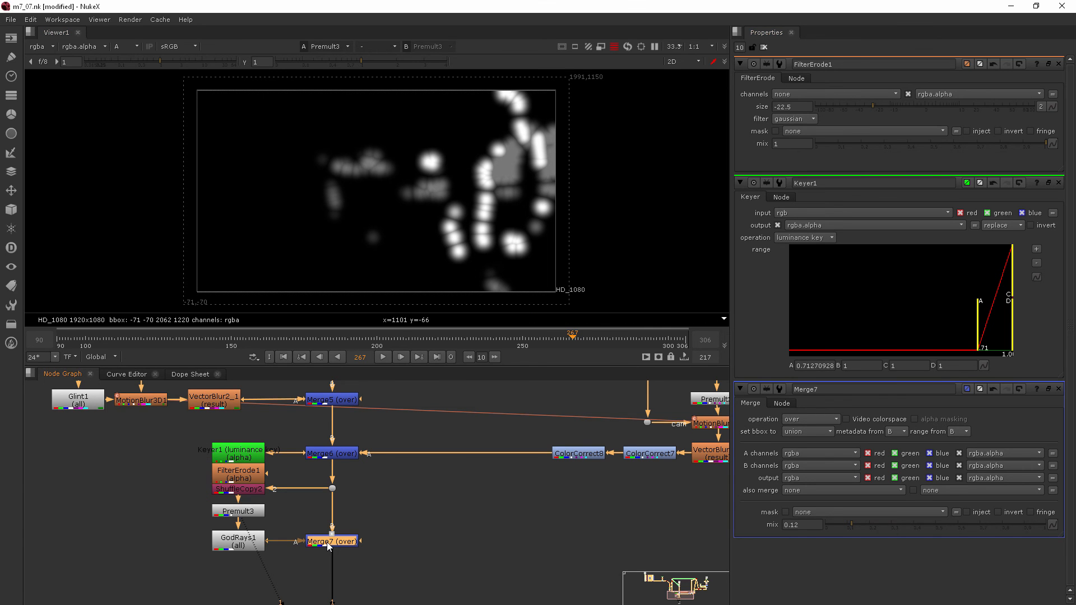
{"action": "key", "text": "1"}
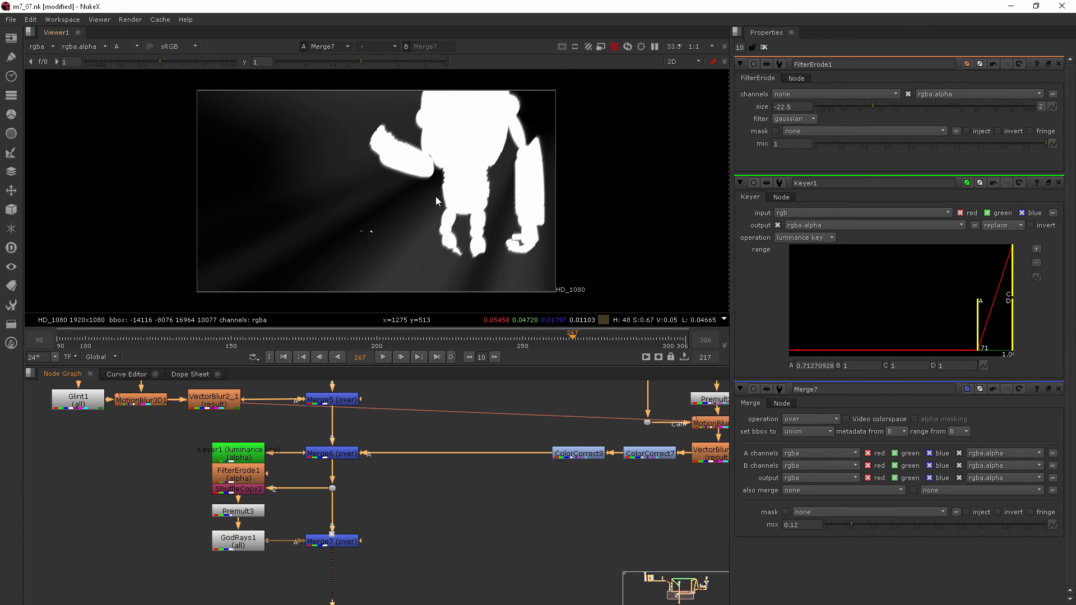
{"action": "key", "text": "a"}
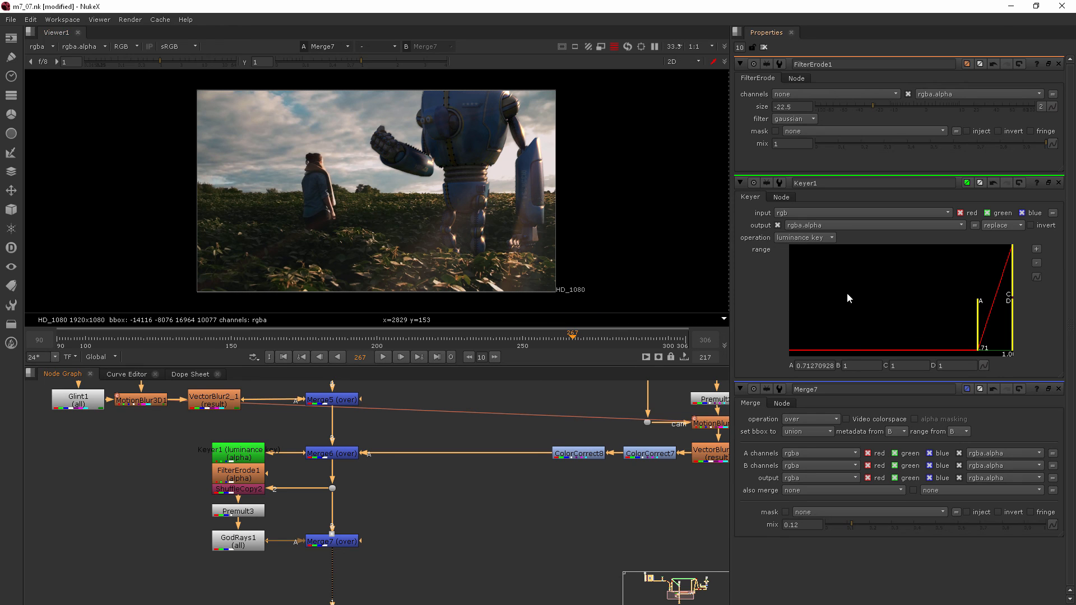
Reset Keyer1's lower threshold to 0 then settle it around 0.64.
{"action": "left_click_drag", "start_coordinate": [979, 319], "coordinate": [793, 320]}
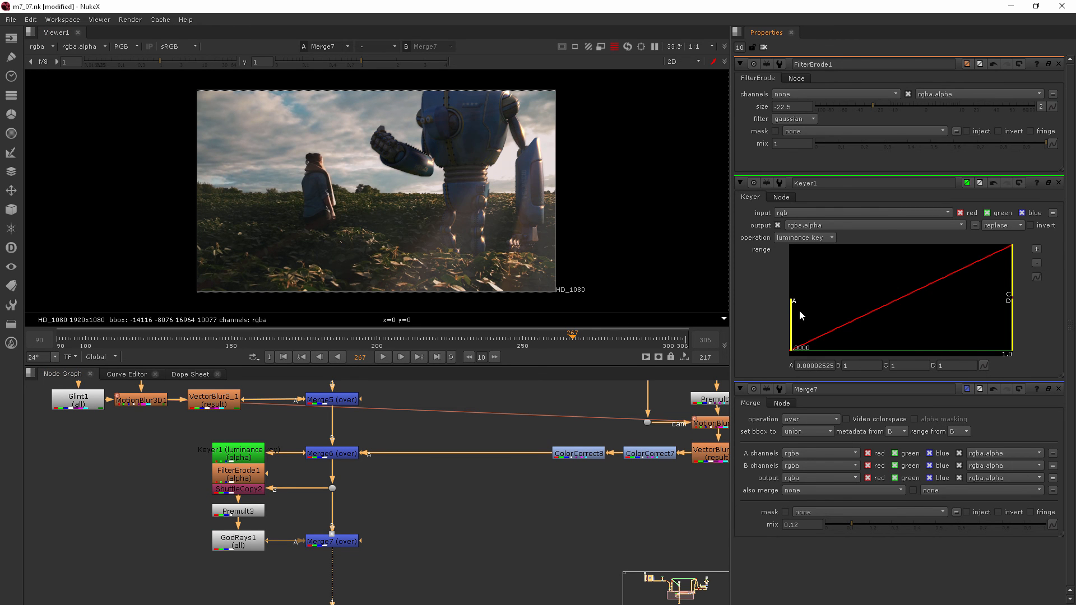
{"action": "left_click_drag", "start_coordinate": [793, 315], "coordinate": [969, 315]}
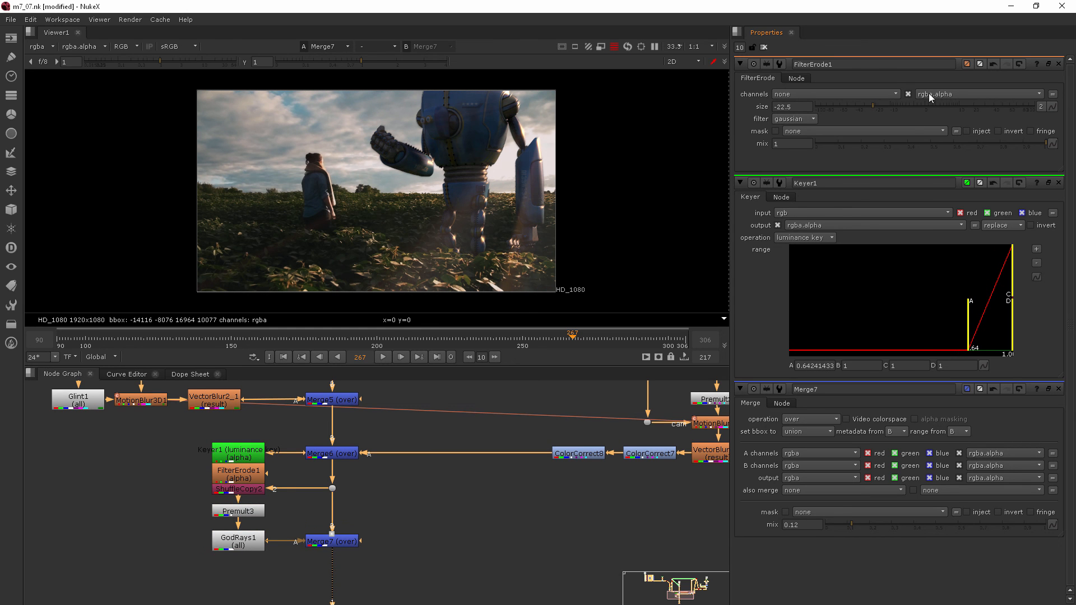
Scrub FilterErode1's size through -100 and positives, settling at -20.
{"action": "left_click_drag", "start_coordinate": [872, 106], "coordinate": [802, 107]}
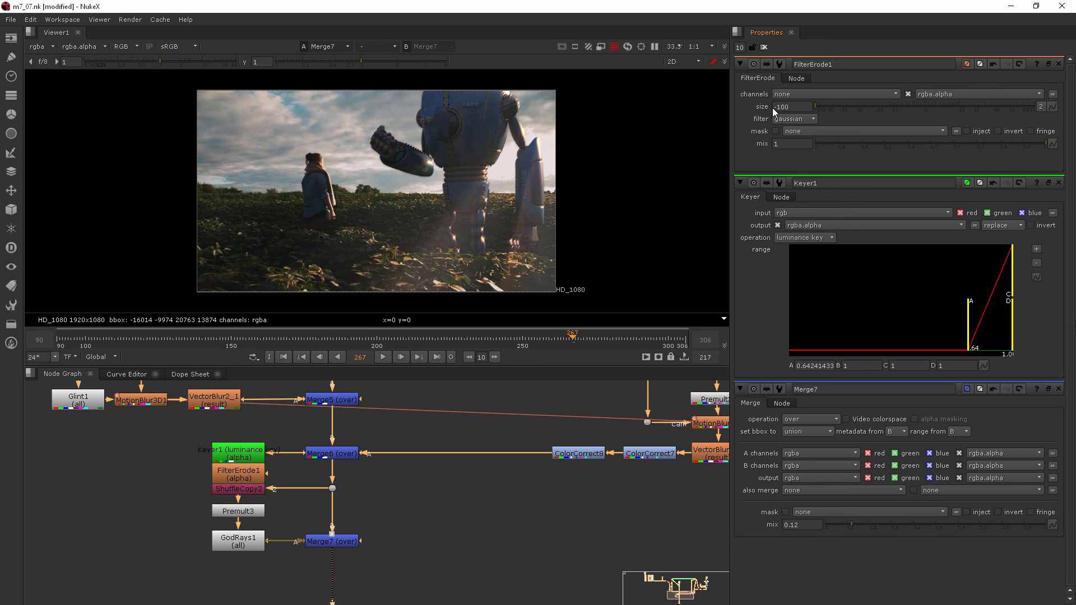
{"action": "left_click_drag", "start_coordinate": [803, 108], "coordinate": [960, 108]}
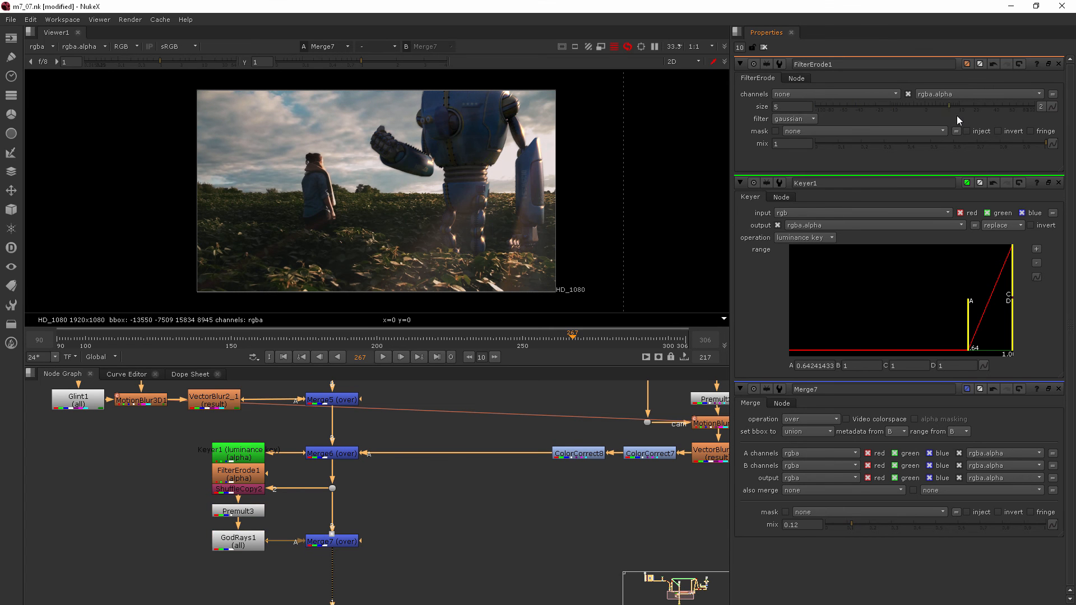
{"action": "left_click", "coordinate": [923, 107]}
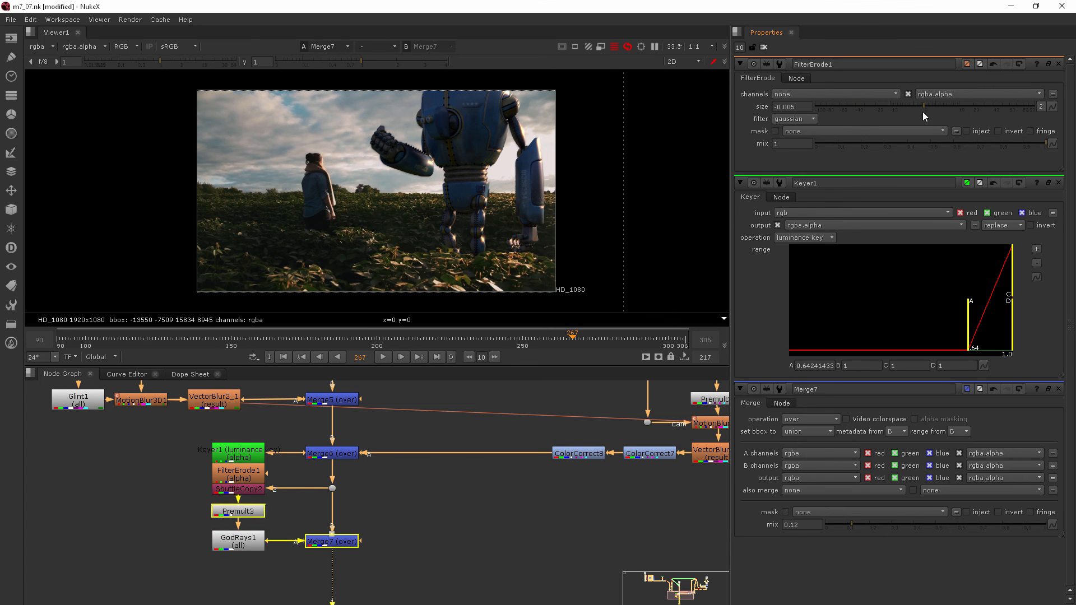
{"action": "left_click_drag", "start_coordinate": [921, 107], "coordinate": [869, 114]}
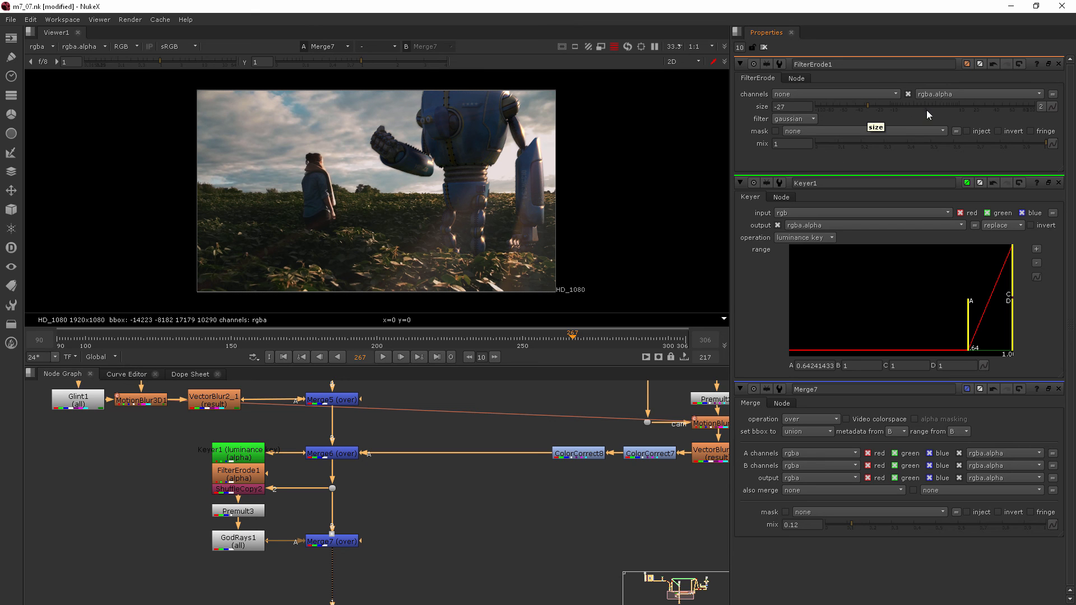
{"action": "left_click", "coordinate": [876, 105]}
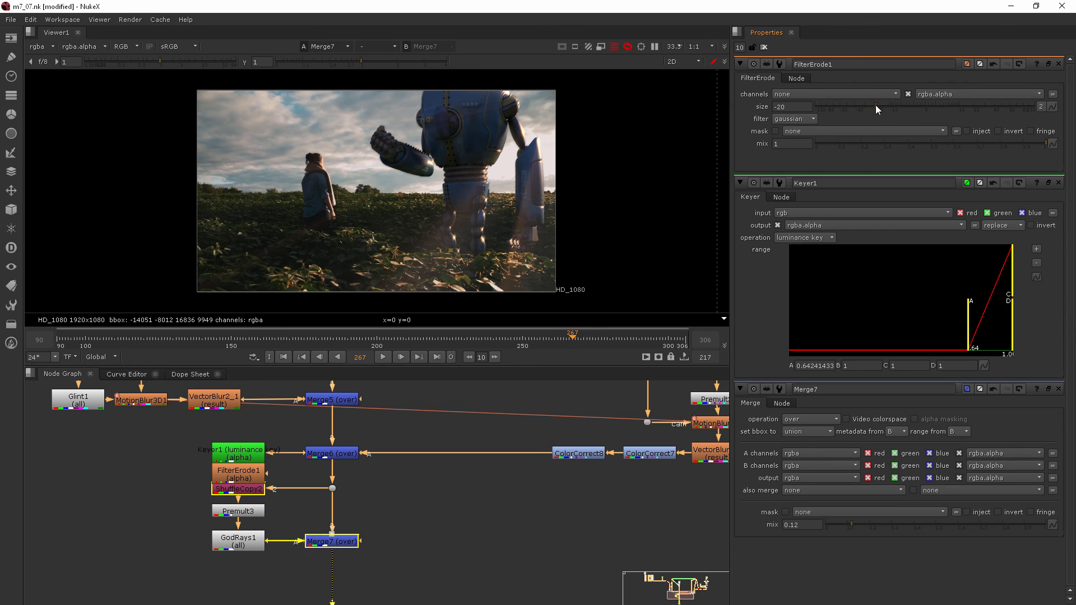